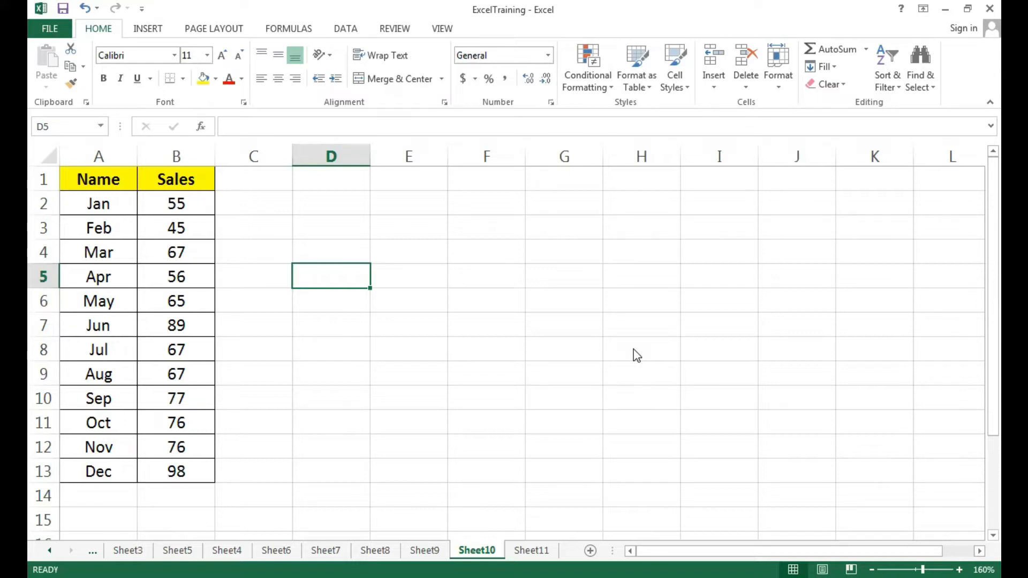
{"action": "left_click", "coordinate": [99, 185]}
{"action": "left_click_drag", "start_coordinate": [254, 227], "coordinate": [167, 477]}
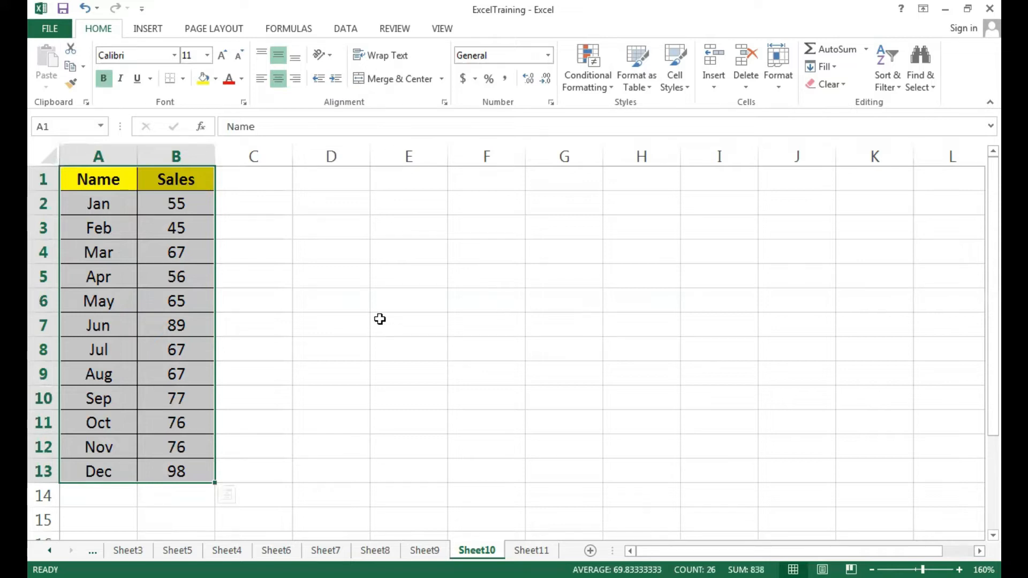
{"action": "left_click", "coordinate": [267, 276]}
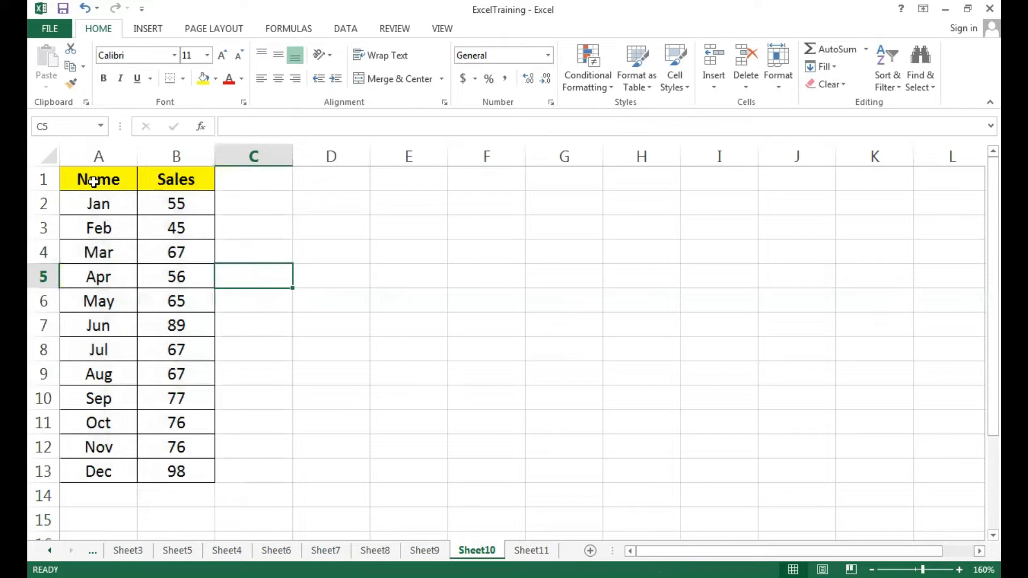
Copy the table in A1:B13 to E1:F13 by moving a duplicate of the selection directly on the sheet
{"action": "left_click", "coordinate": [110, 184]}
{"action": "left_click_drag", "start_coordinate": [139, 189], "coordinate": [174, 470]}
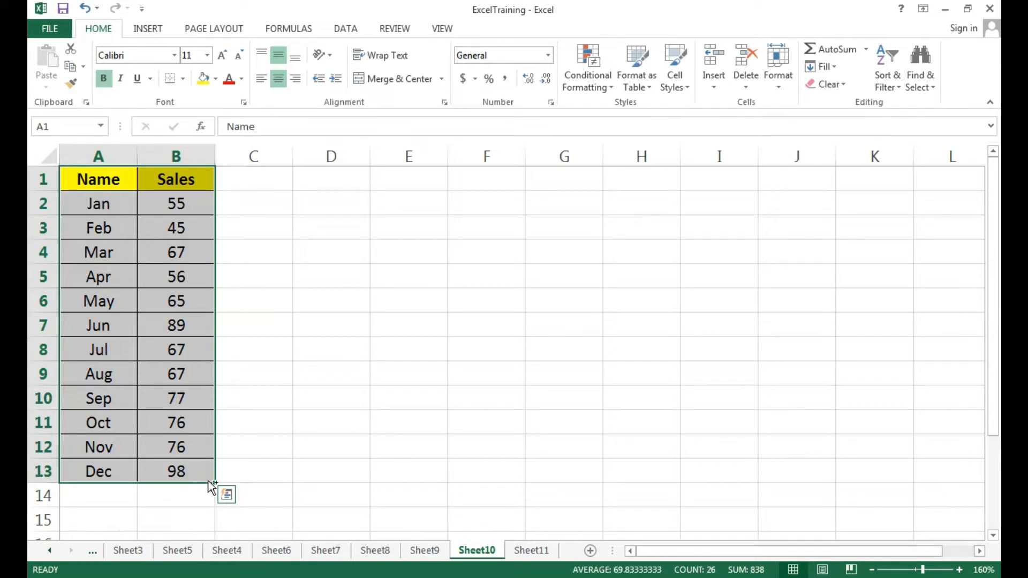
{"action": "left_click_drag", "start_coordinate": [211, 486], "coordinate": [212, 486]}
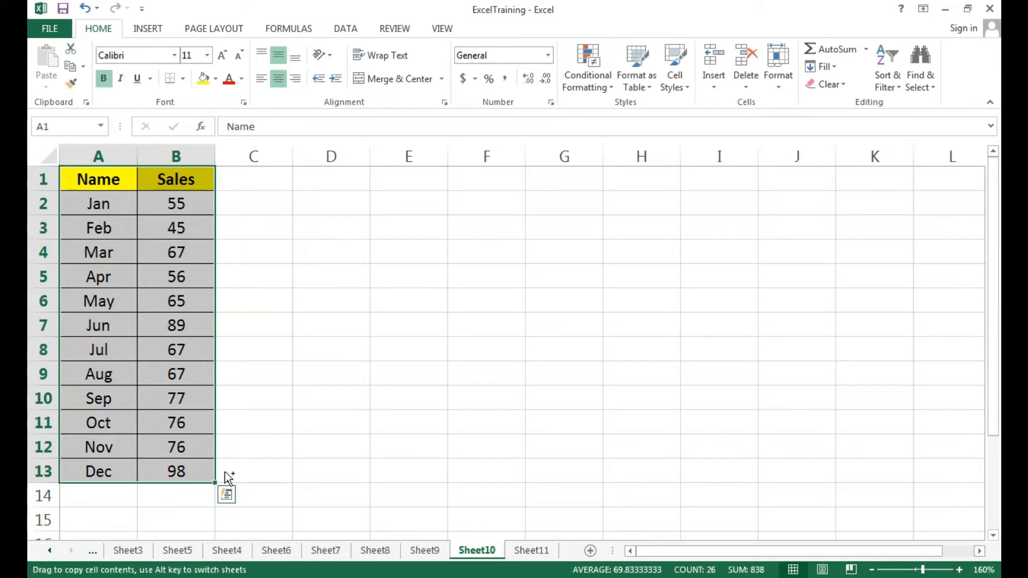
{"action": "left_click_drag", "start_coordinate": [367, 432], "coordinate": [514, 413]}
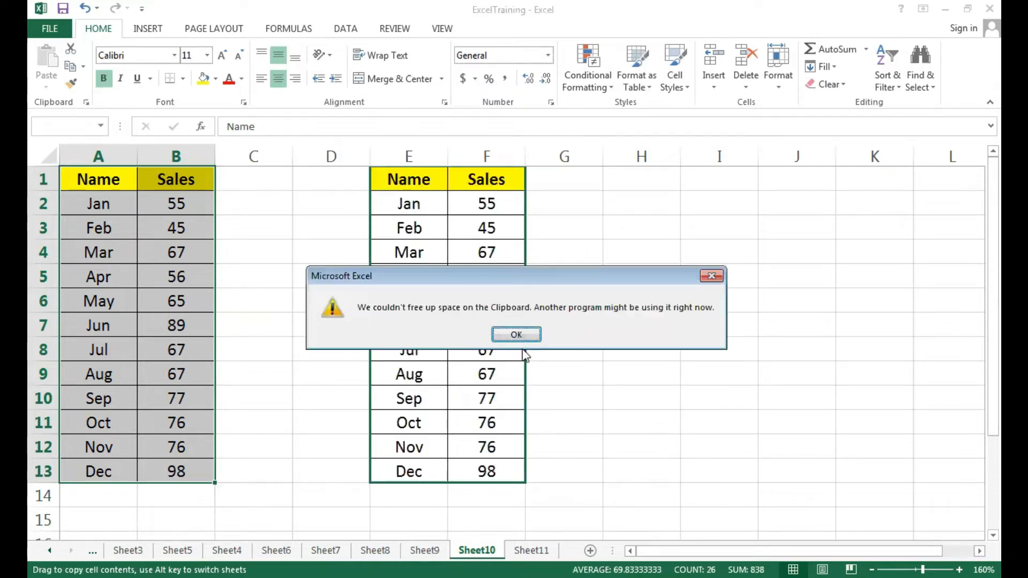
{"action": "key", "text": "Return"}
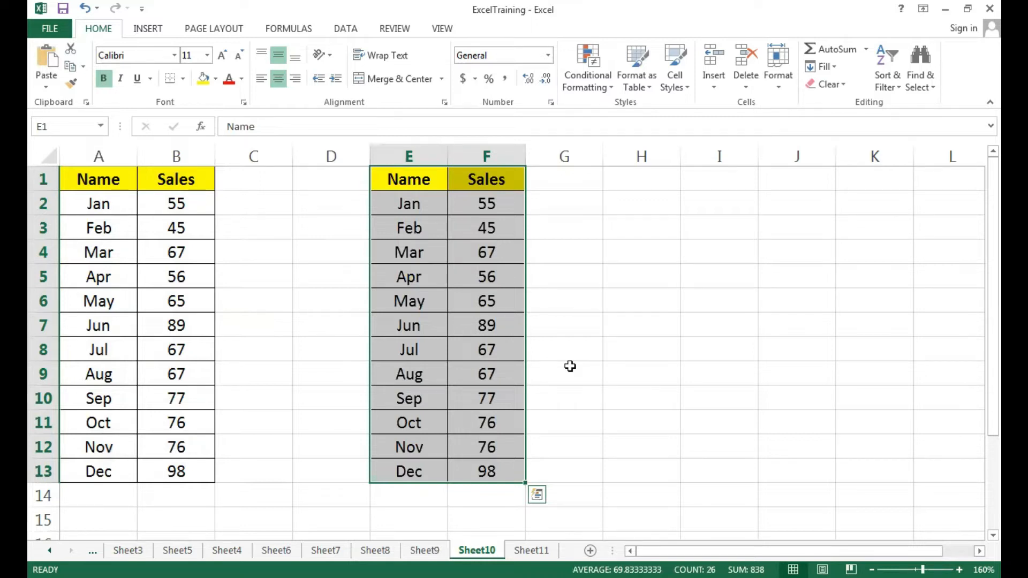
Duplicate the selected table in E1:F13 to I1:J13 directly on the sheet
{"action": "key", "text": "Escape"}
{"action": "mouse_move", "coordinate": [476, 409]}
{"action": "left_click_drag", "start_coordinate": [519, 482], "coordinate": [770, 452]}
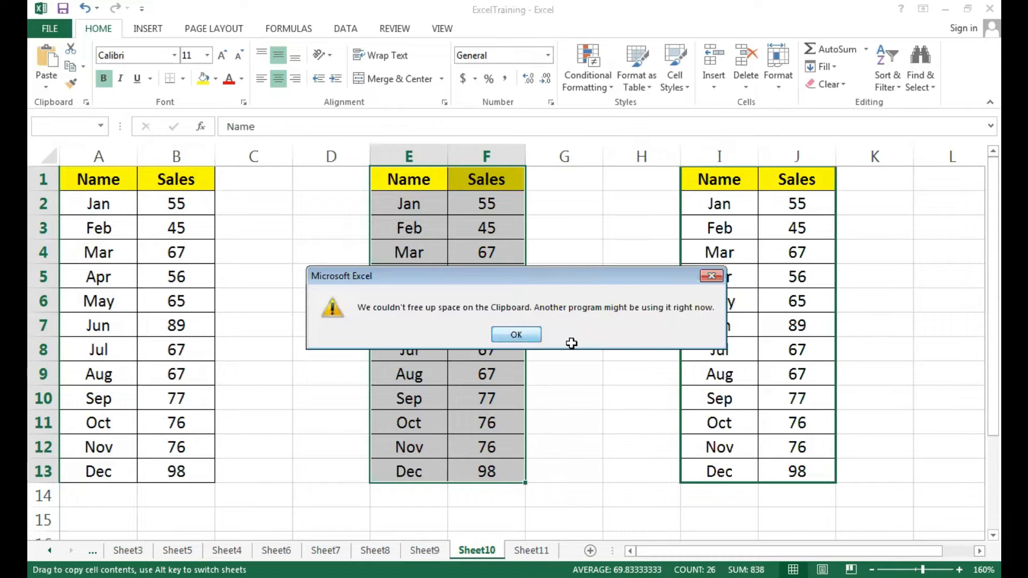
{"action": "key", "text": "Return"}
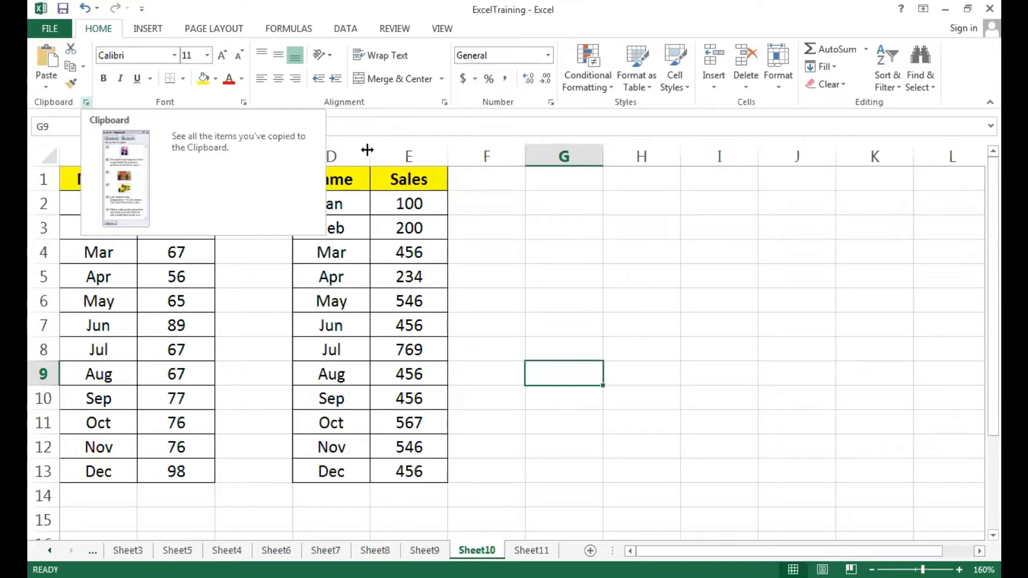
Display the Clipboard as a floating pane over the empty columns beside the tables and clear all its collected items
{"action": "left_click", "coordinate": [558, 261]}
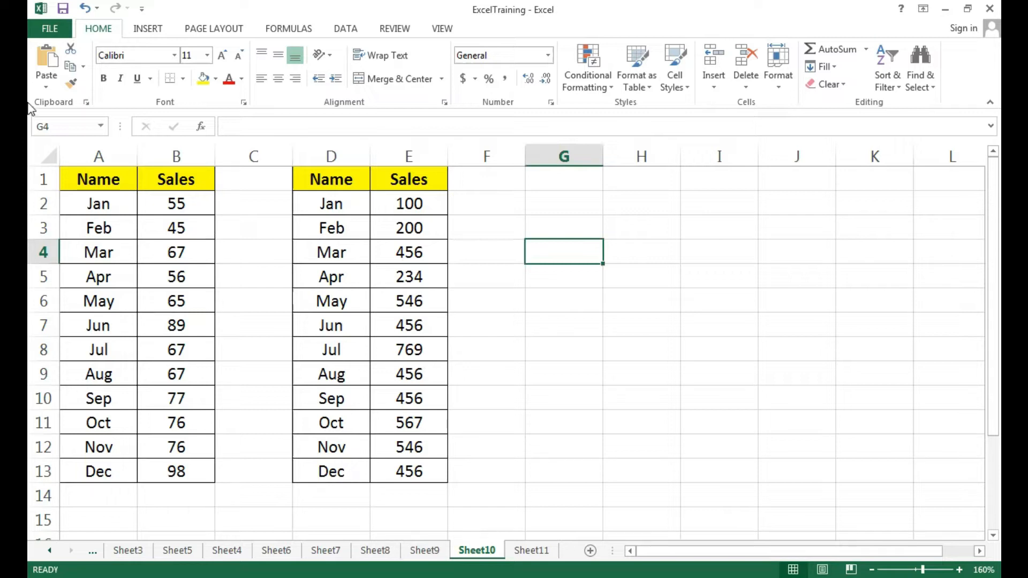
{"action": "left_click", "coordinate": [85, 102]}
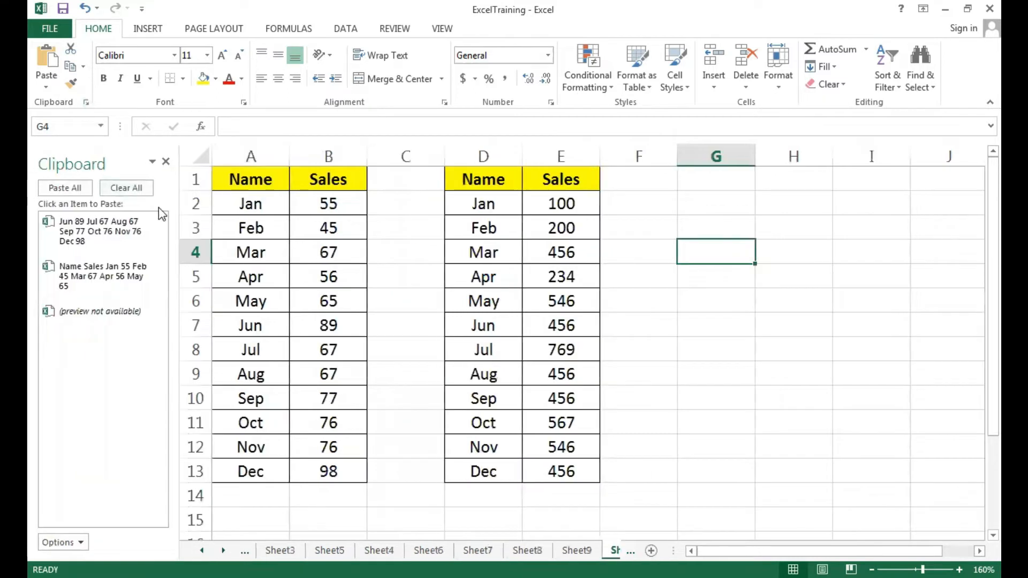
{"action": "mouse_move", "coordinate": [149, 249]}
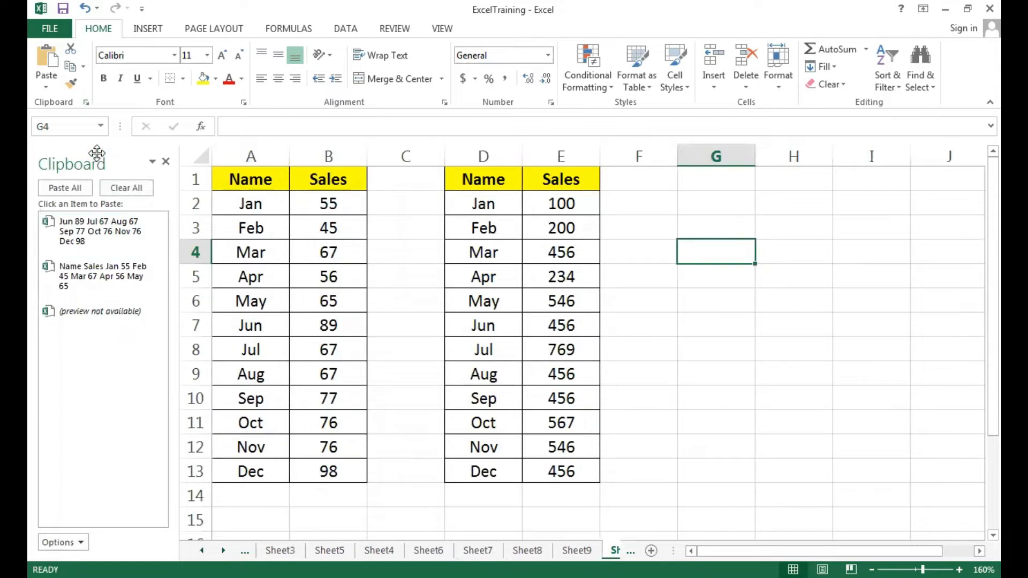
{"action": "left_click_drag", "start_coordinate": [95, 154], "coordinate": [269, 189]}
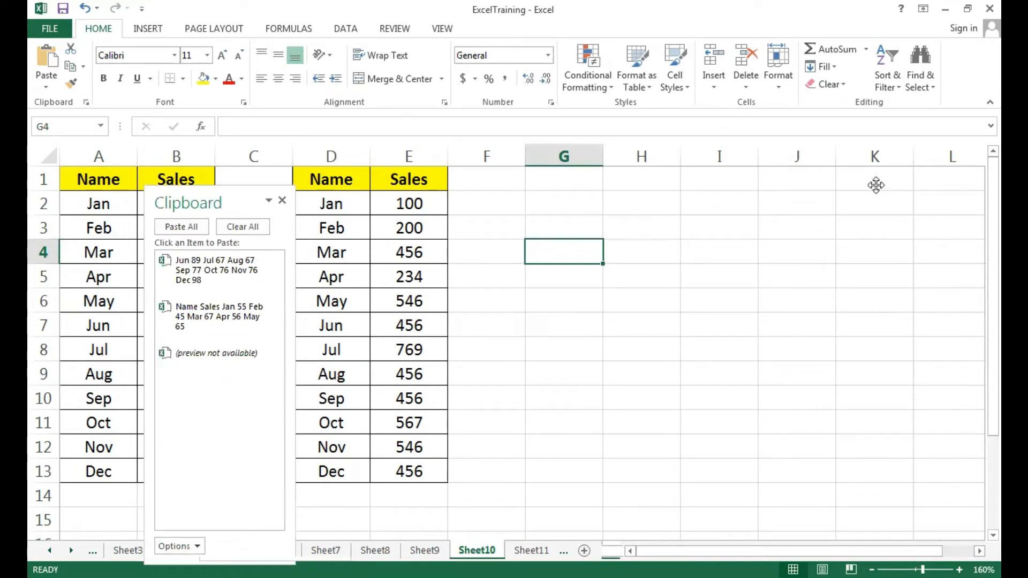
{"action": "left_click_drag", "start_coordinate": [881, 184], "coordinate": [880, 184]}
{"action": "left_click", "coordinate": [696, 298]}
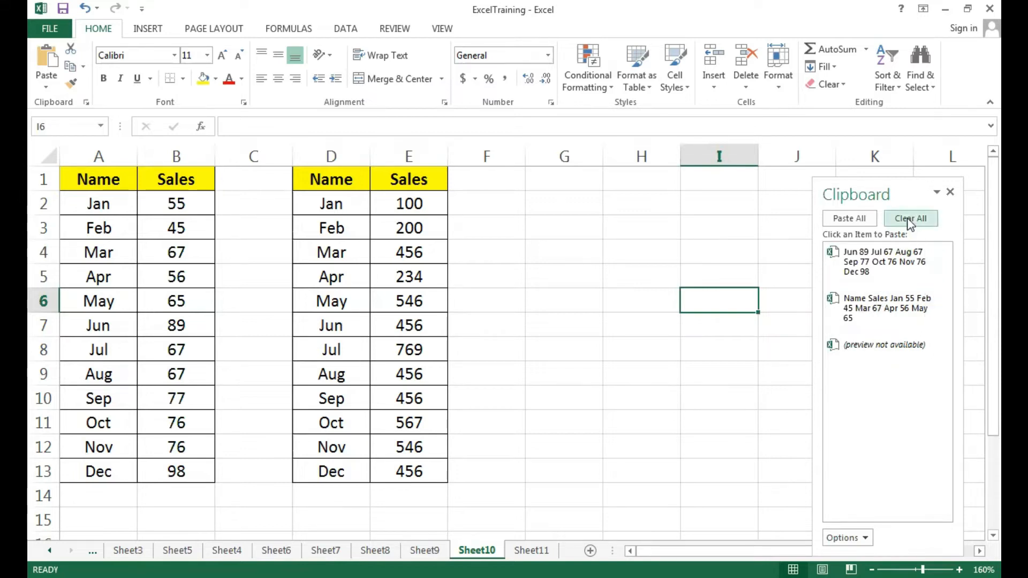
{"action": "left_click", "coordinate": [908, 223]}
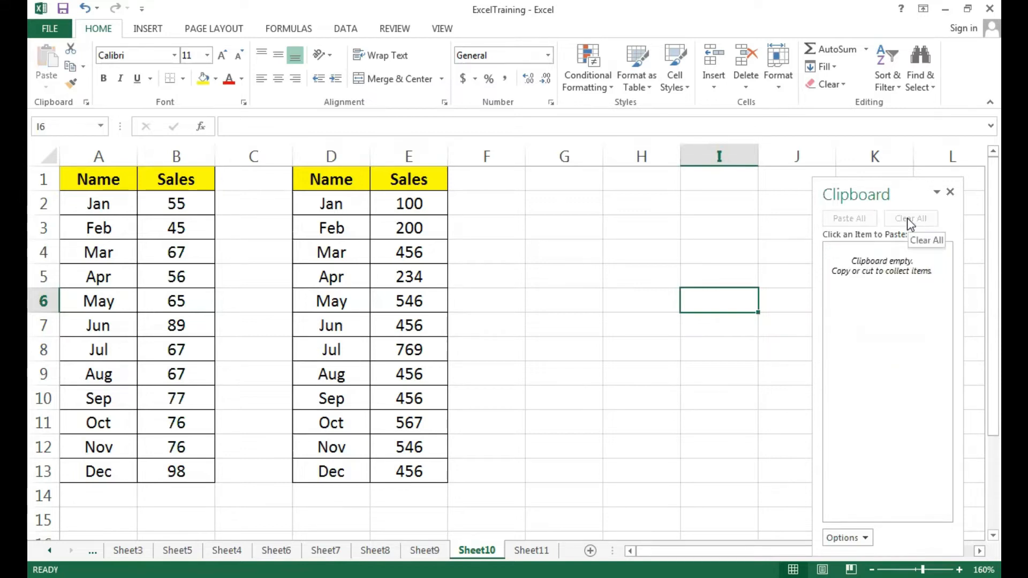
{"action": "left_click", "coordinate": [638, 303]}
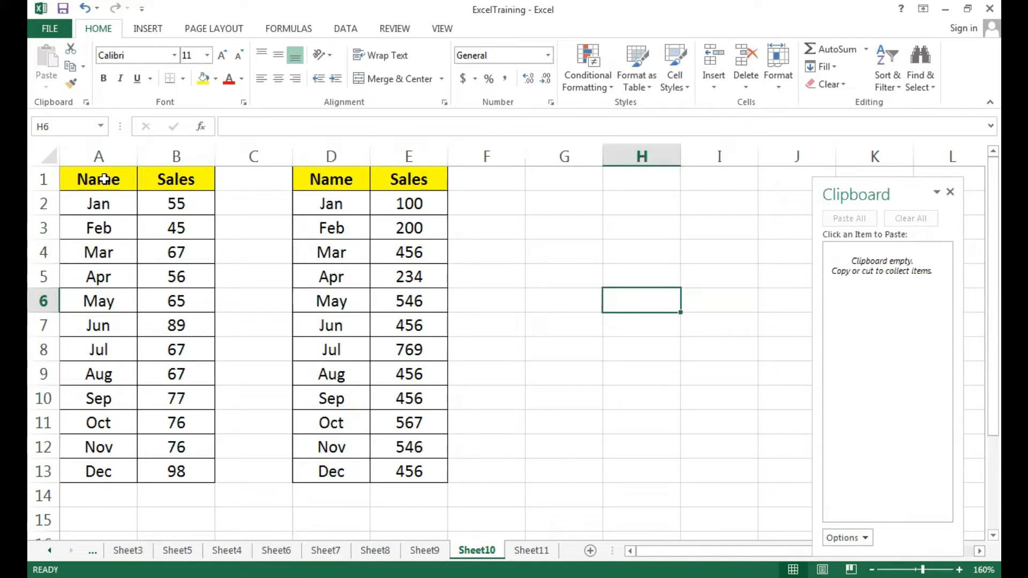
Collect A1:B7 of the first table and D8:E13 of the second table as separate Clipboard items
{"action": "left_click_drag", "start_coordinate": [104, 179], "coordinate": [150, 324]}
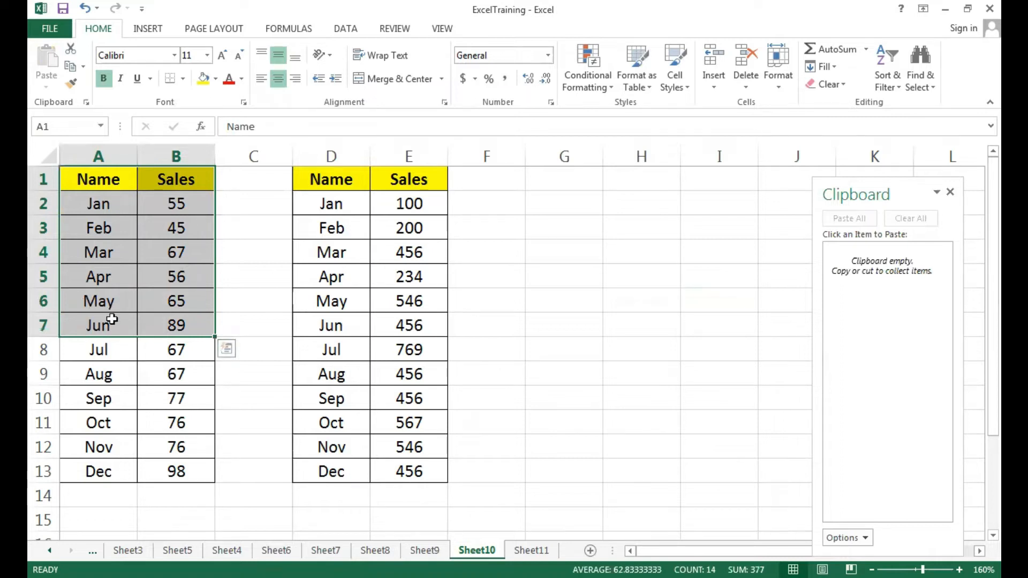
{"action": "key", "text": "ctrl+c"}
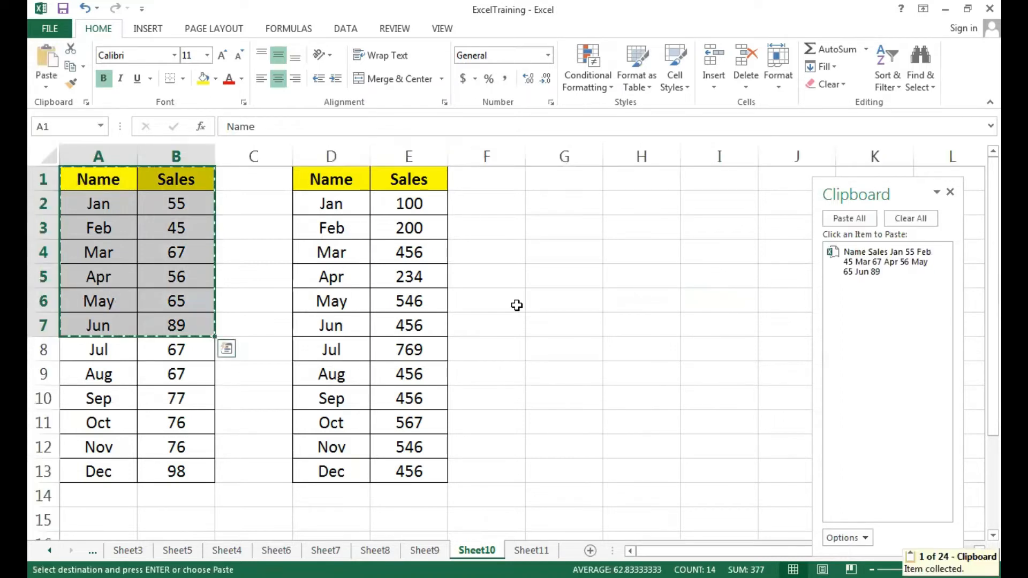
{"action": "left_click", "coordinate": [506, 308]}
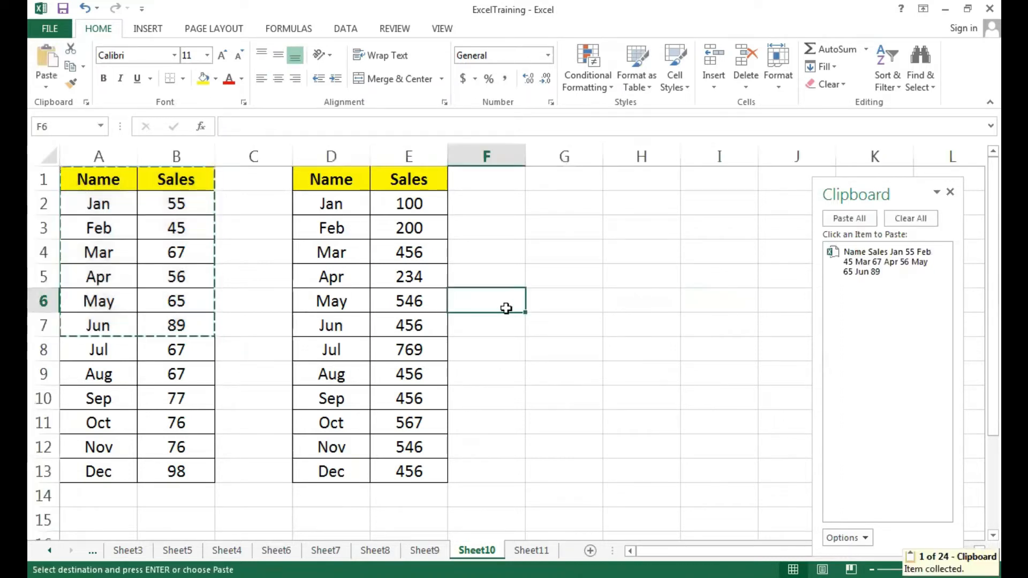
{"action": "left_click", "coordinate": [337, 349]}
{"action": "left_click_drag", "start_coordinate": [337, 349], "coordinate": [421, 470]}
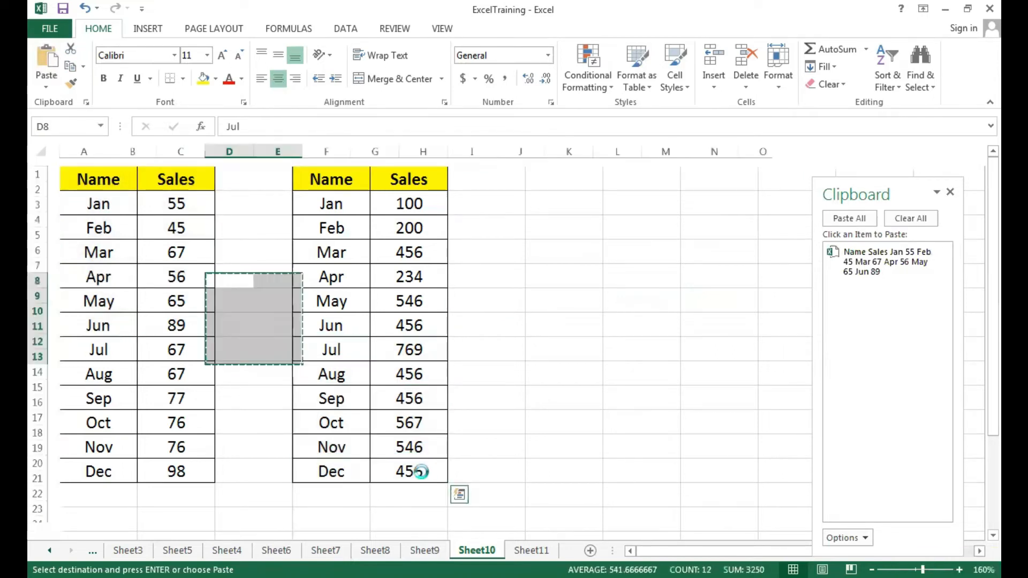
{"action": "key", "text": "ctrl+c"}
{"action": "left_click", "coordinate": [607, 382]}
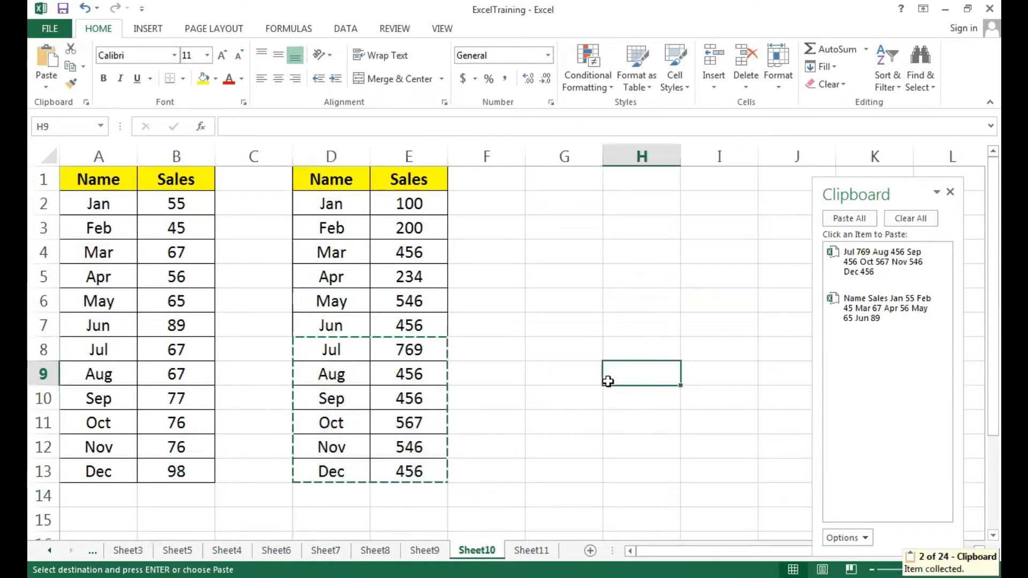
Paste the collected header and Jan–Jun item at G1 and the Jul–Dec item at G8
{"action": "left_click", "coordinate": [567, 182]}
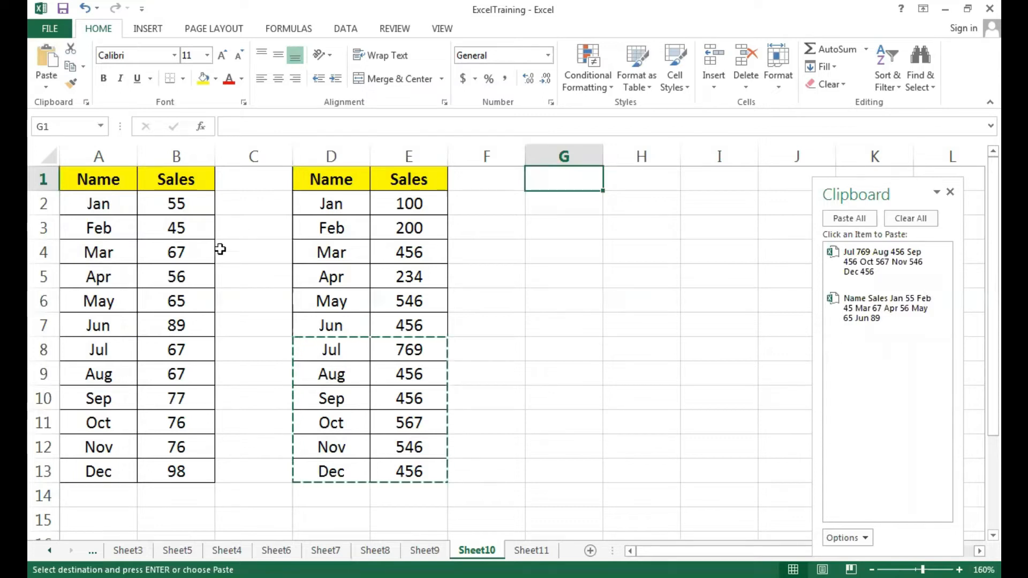
{"action": "left_click", "coordinate": [866, 318]}
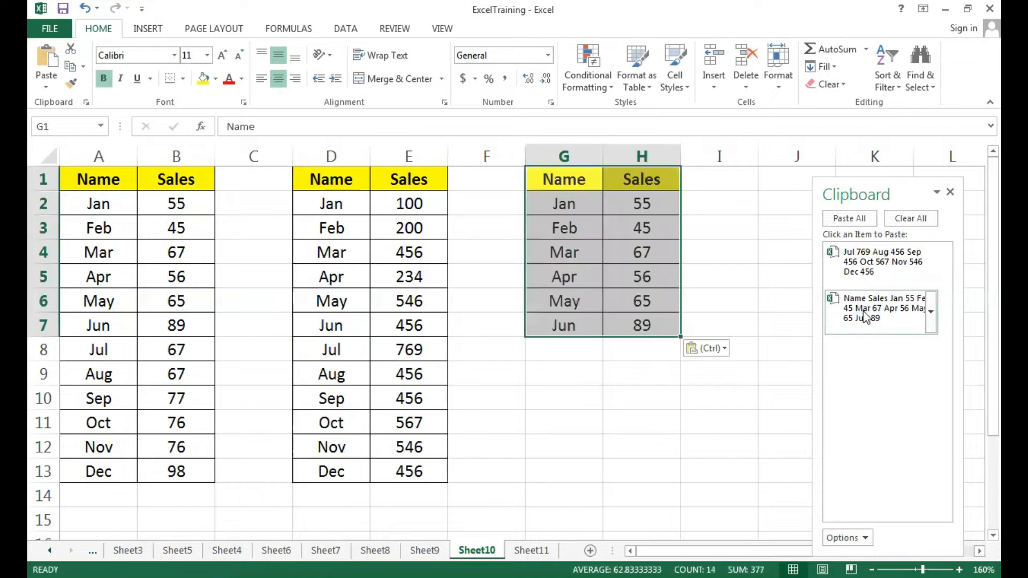
{"action": "left_click", "coordinate": [568, 351]}
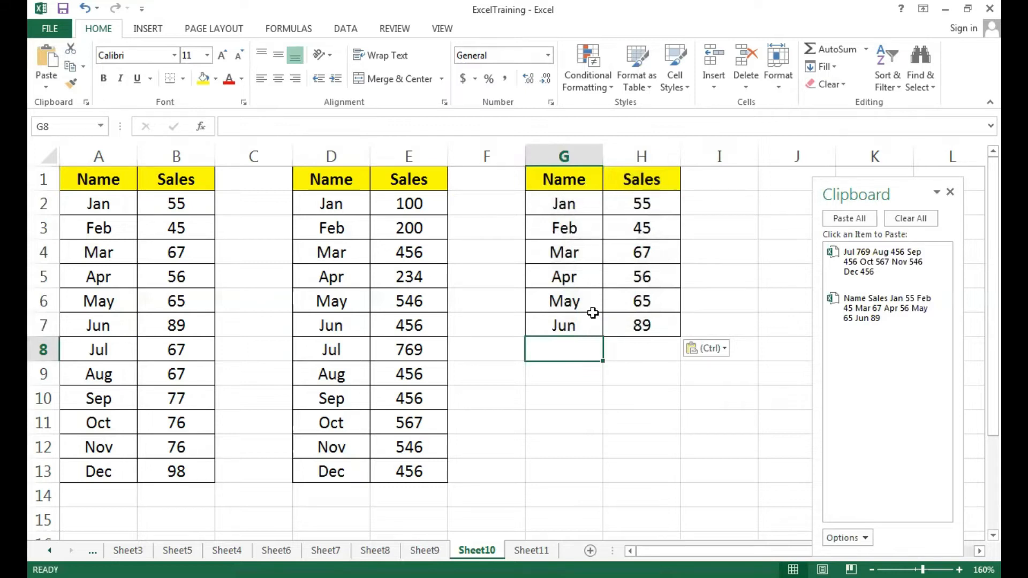
{"action": "left_click", "coordinate": [868, 271]}
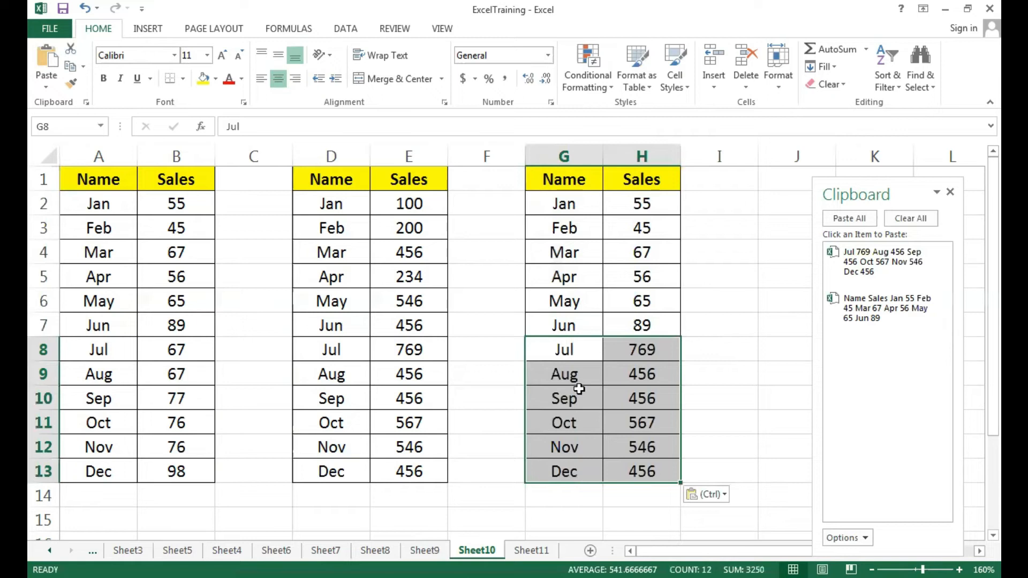
{"action": "left_click", "coordinate": [724, 325]}
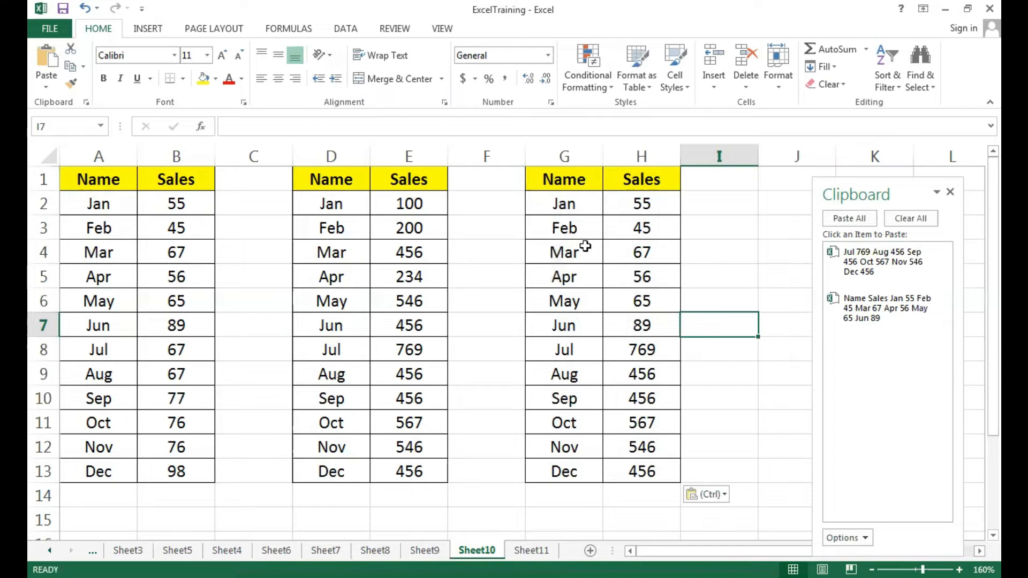
Undo the two pastes in columns G and H and the preceding change to cell E13
{"action": "key", "text": "ctrl+z"}
{"action": "key", "text": "ctrl+z"}
{"action": "key", "text": "ctrl+z"}
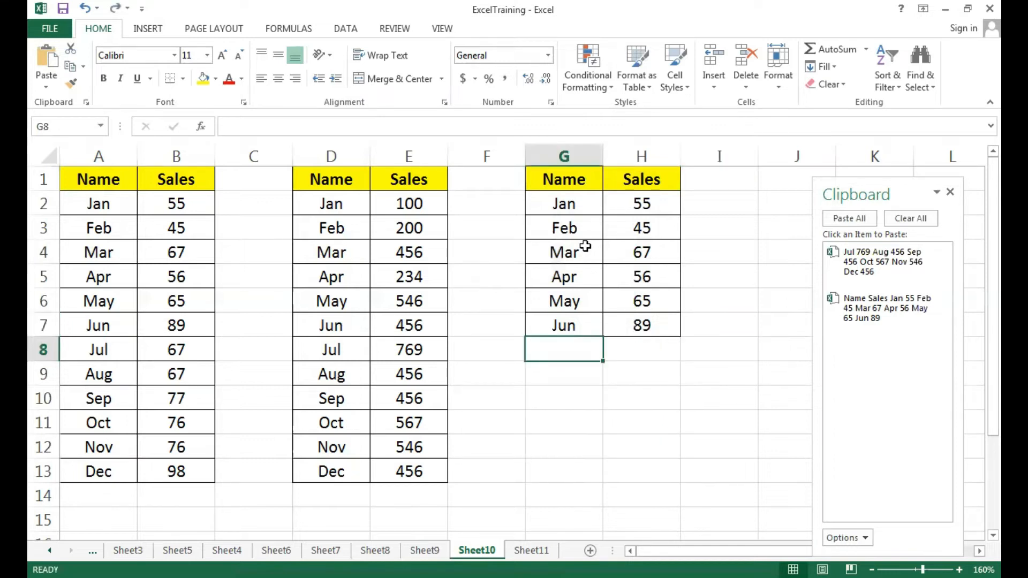
{"action": "left_click", "coordinate": [585, 246]}
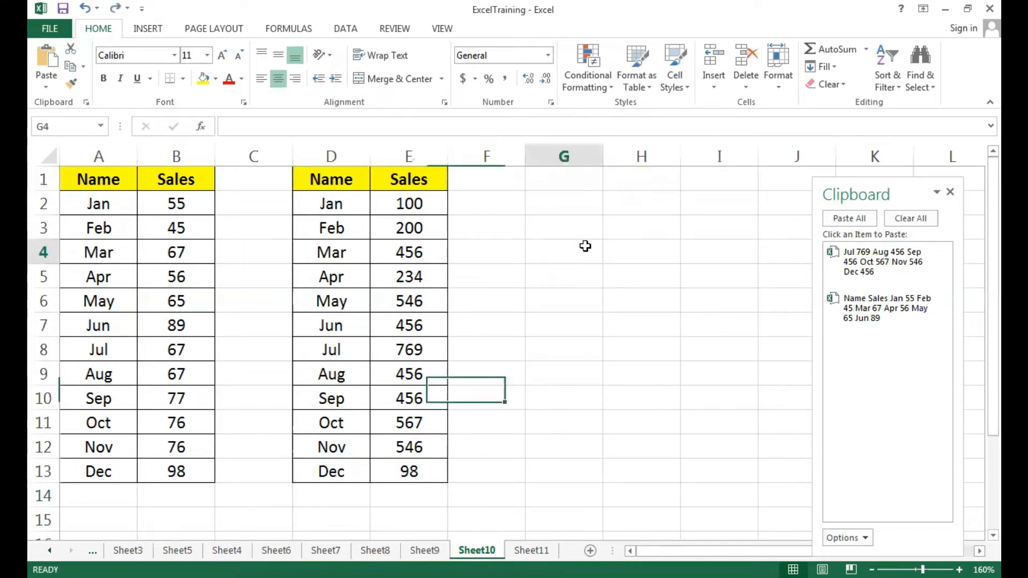
Clear the Clipboard and collect the second table's header, Feb and Apr rows as separate items
{"action": "left_click", "coordinate": [910, 223]}
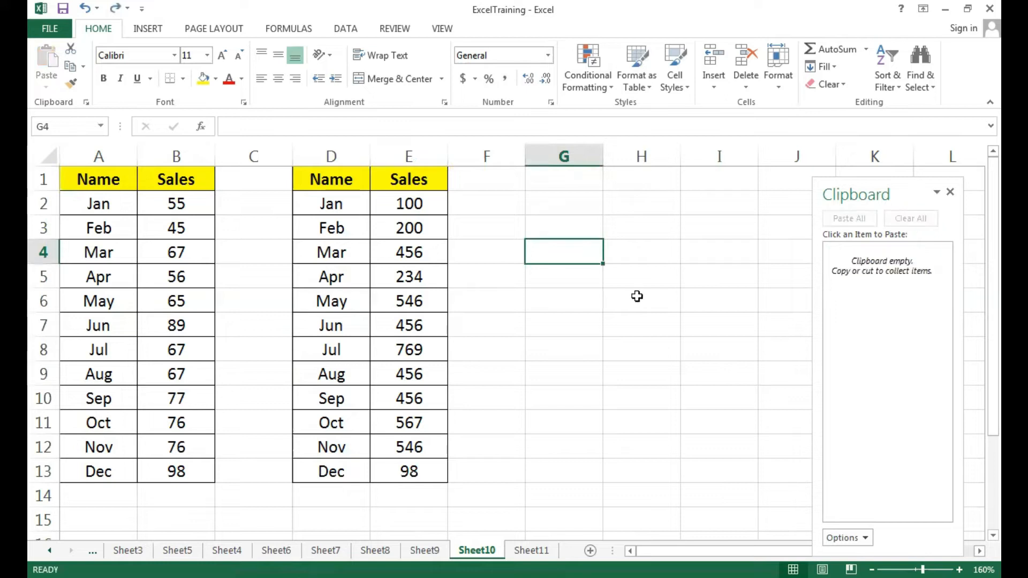
{"action": "left_click", "coordinate": [637, 296]}
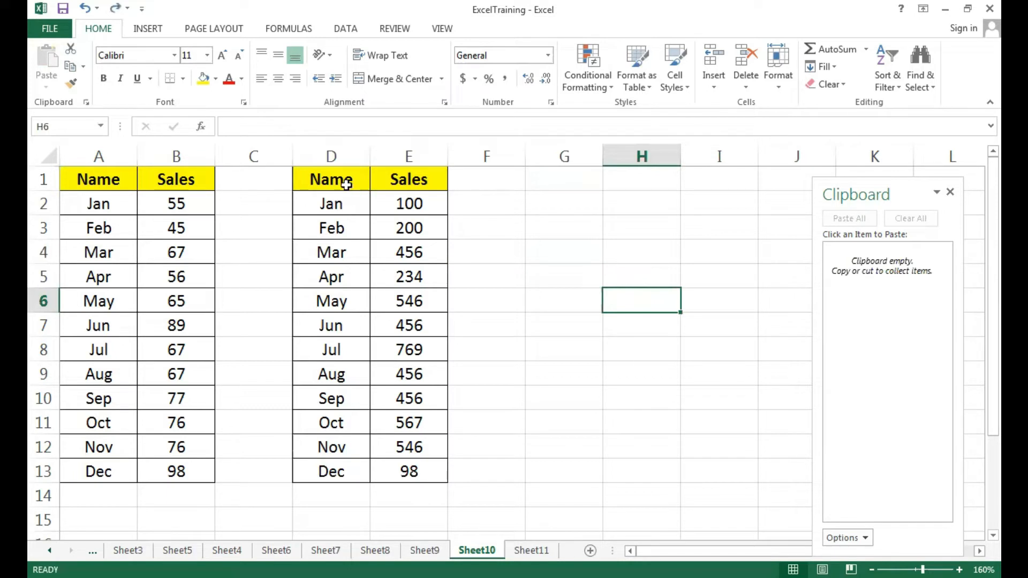
{"action": "left_click_drag", "start_coordinate": [334, 182], "coordinate": [410, 182]}
{"action": "key", "text": "ctrl+c"}
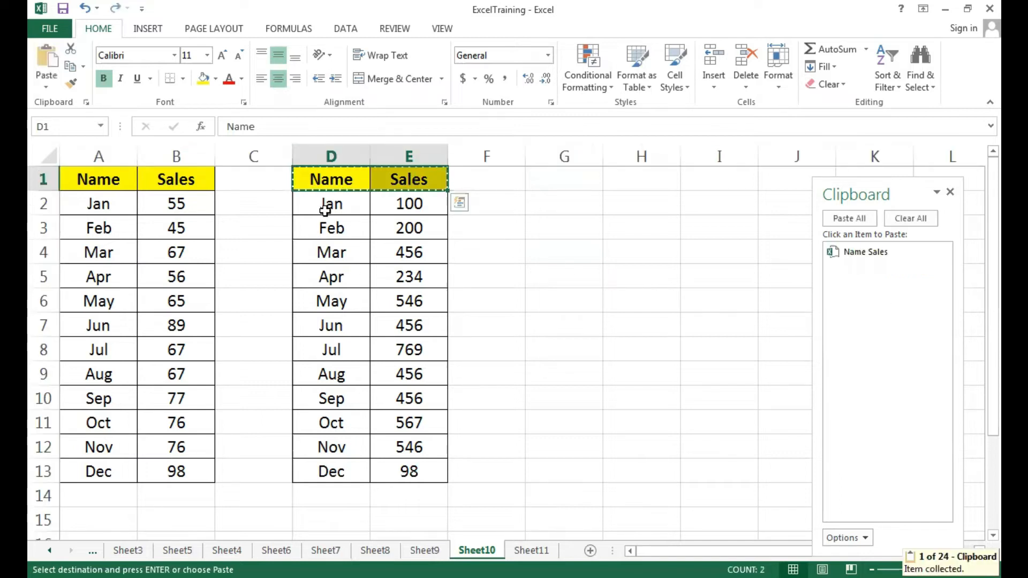
{"action": "left_click_drag", "start_coordinate": [334, 231], "coordinate": [428, 236]}
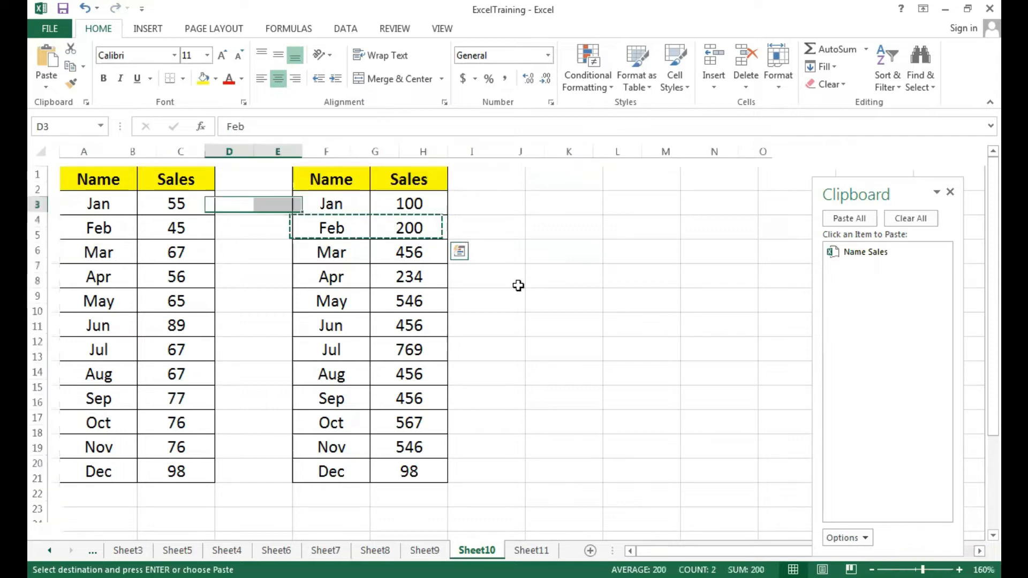
{"action": "key", "text": "ctrl+c"}
{"action": "left_click_drag", "start_coordinate": [329, 279], "coordinate": [410, 278]}
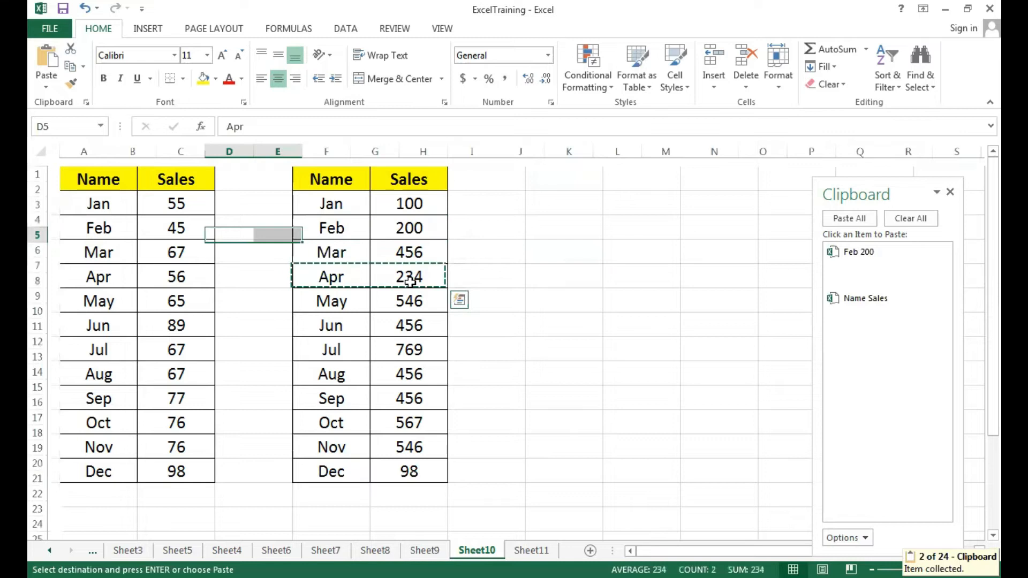
{"action": "key", "text": "ctrl+c"}
Copy the first table's Aug row (A9:B9) and Dec row (A13:B13) as separate Clipboard items
{"action": "left_click_drag", "start_coordinate": [97, 373], "coordinate": [149, 379]}
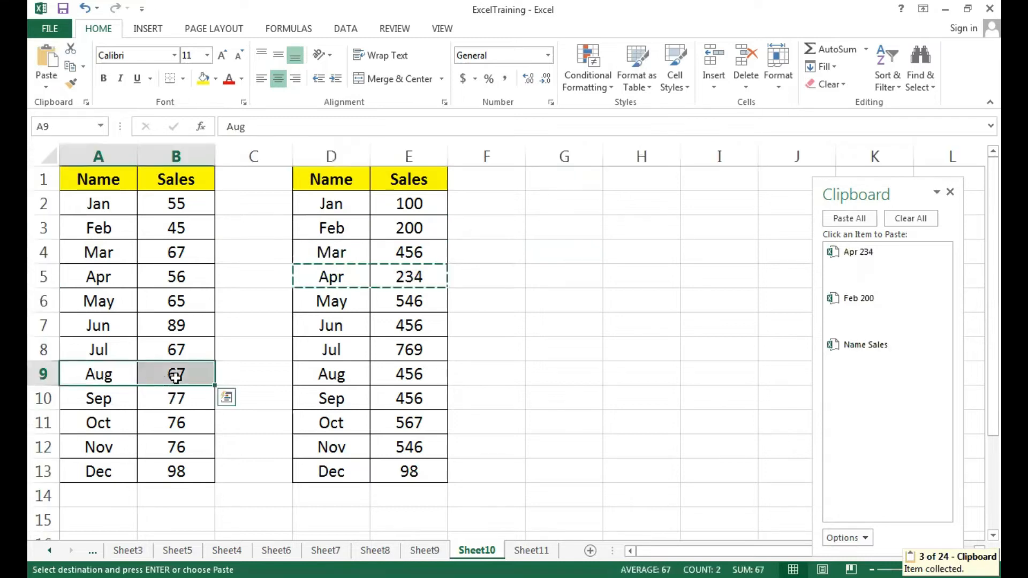
{"action": "key", "text": "ctrl+c"}
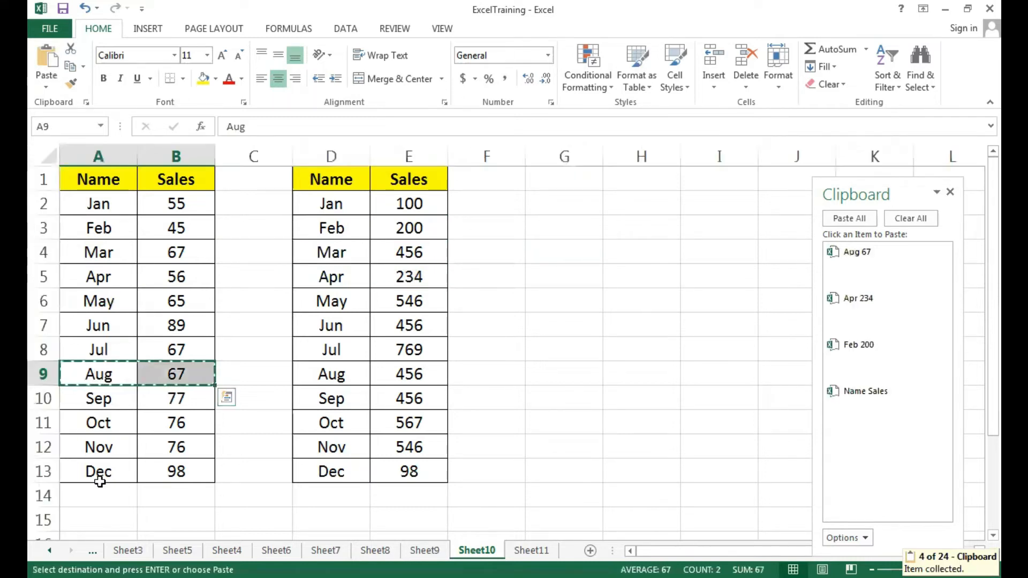
{"action": "left_click_drag", "start_coordinate": [98, 471], "coordinate": [176, 471]}
{"action": "key", "text": "ctrl+c"}
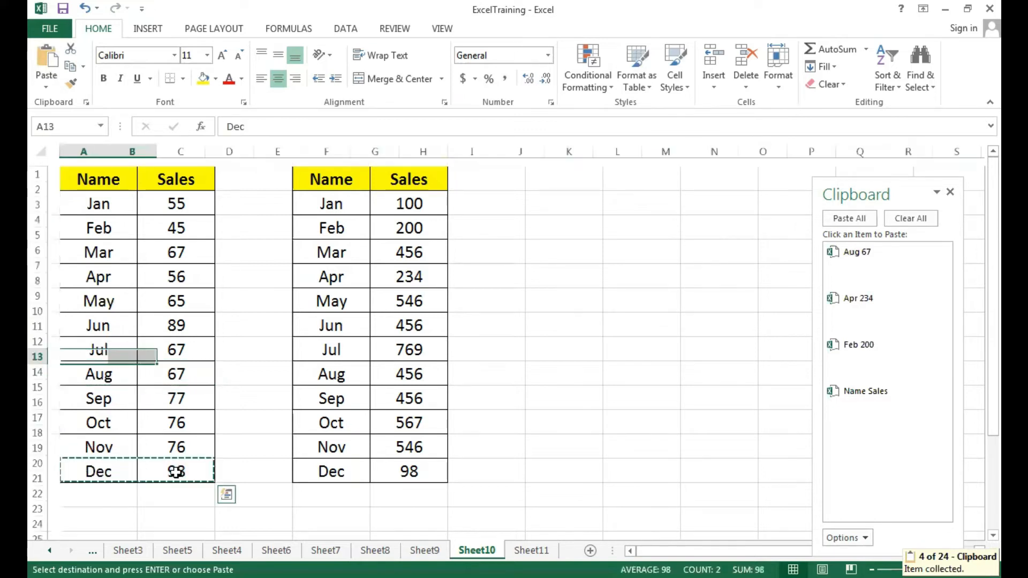
Paste the collected header item at G1 and the second table's Feb item at G2
{"action": "left_click", "coordinate": [612, 357]}
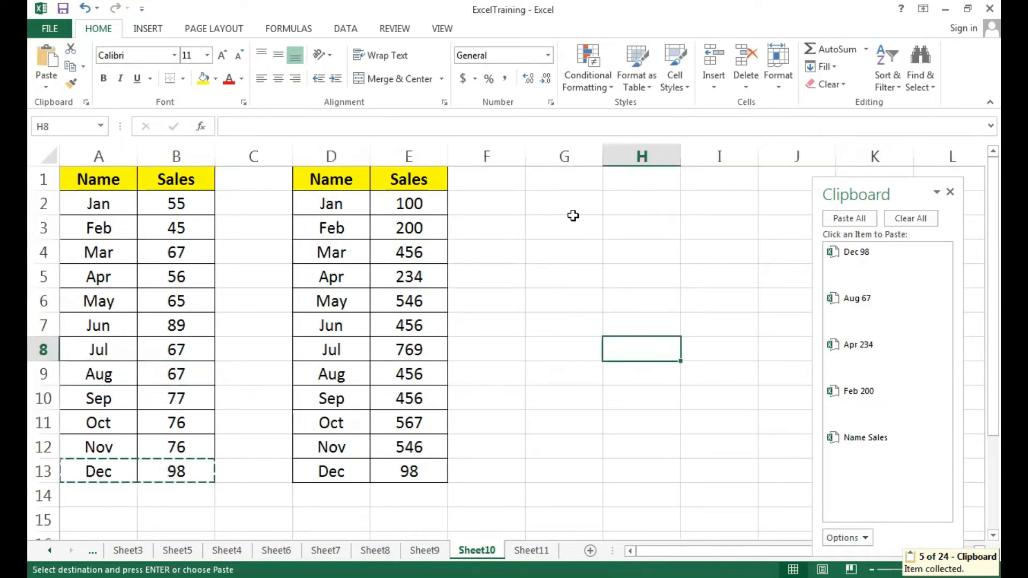
{"action": "left_click", "coordinate": [564, 176]}
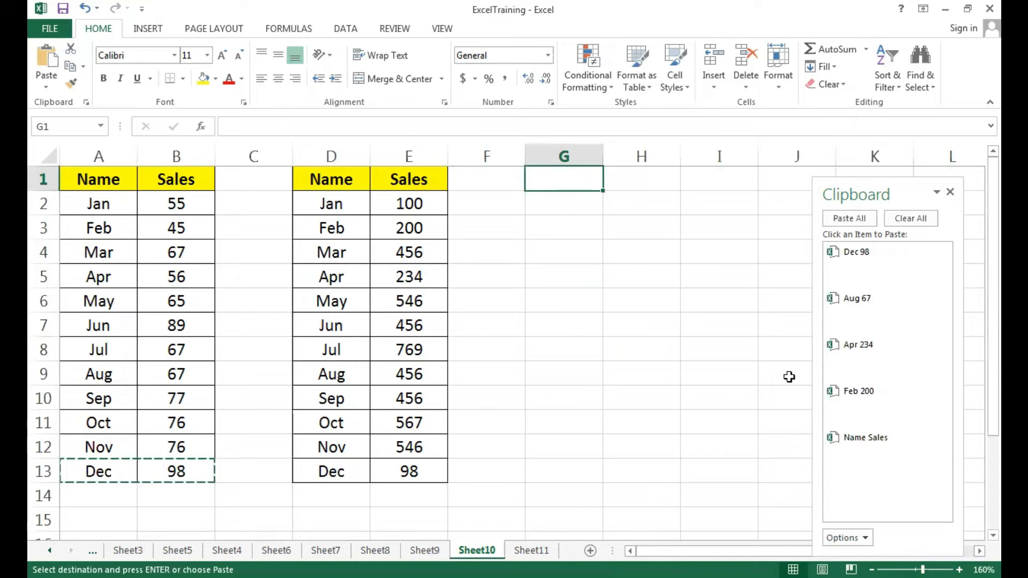
{"action": "left_click", "coordinate": [872, 449]}
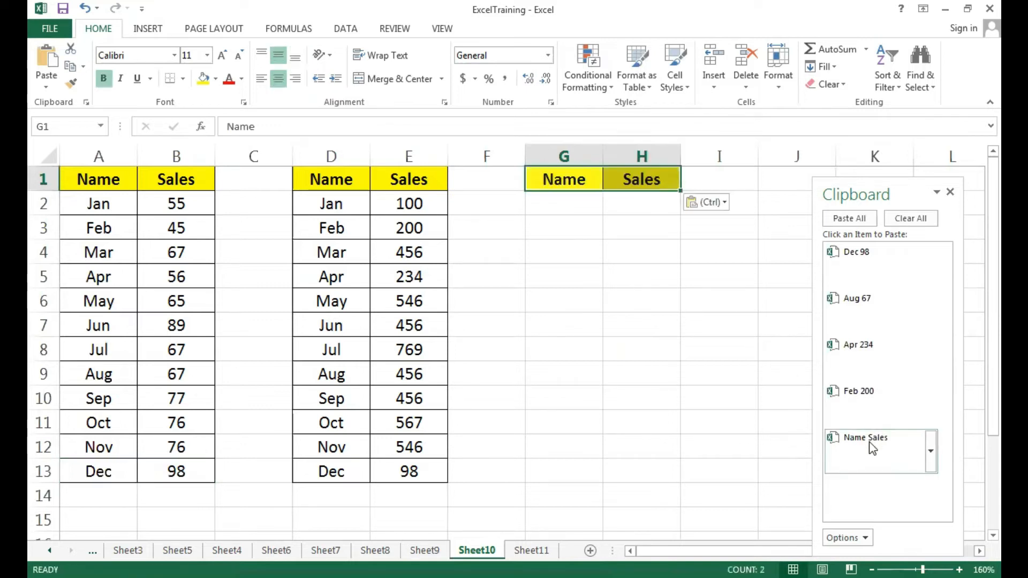
{"action": "left_click", "coordinate": [860, 402]}
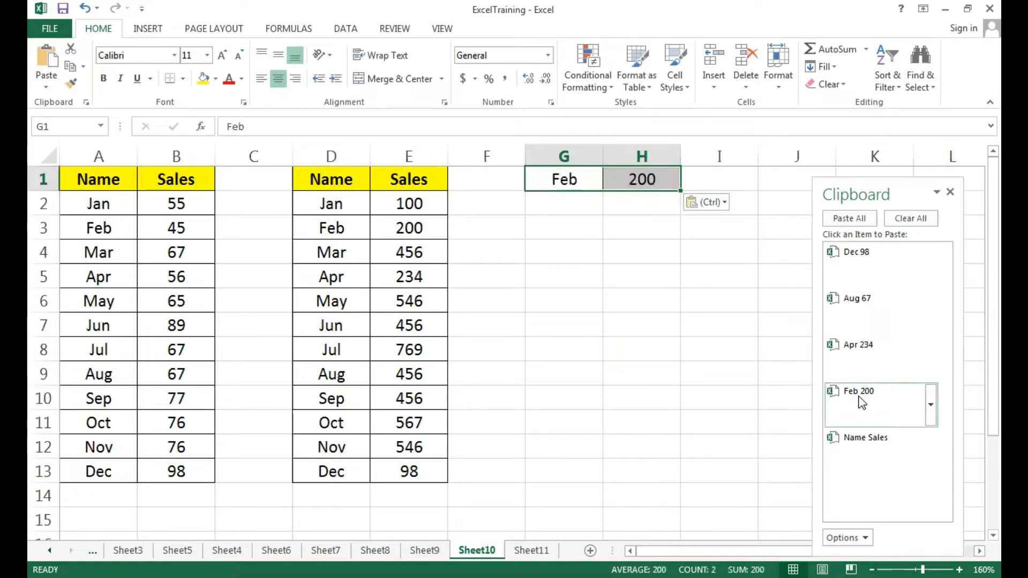
{"action": "key", "text": "ctrl+z"}
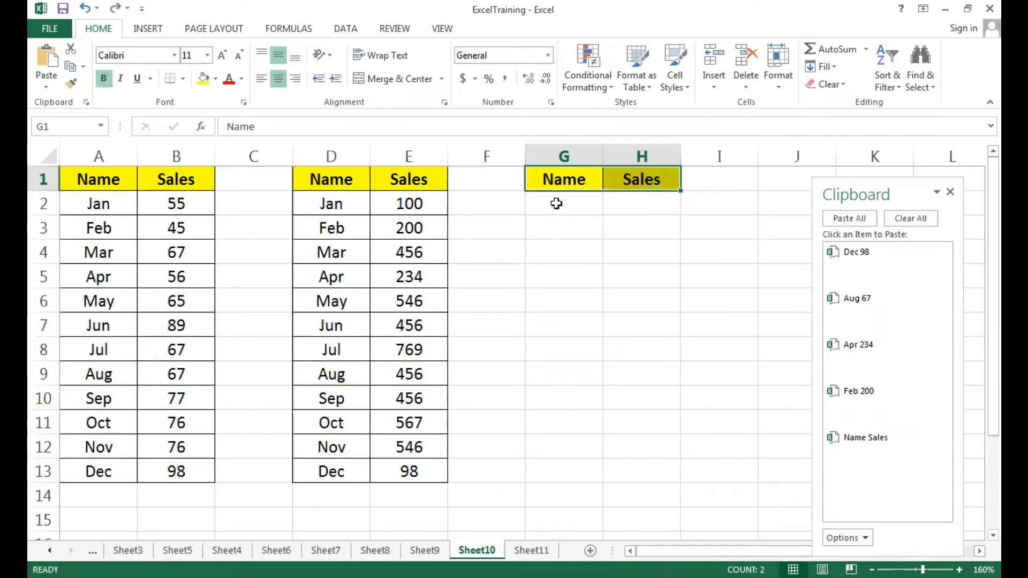
{"action": "left_click", "coordinate": [555, 205]}
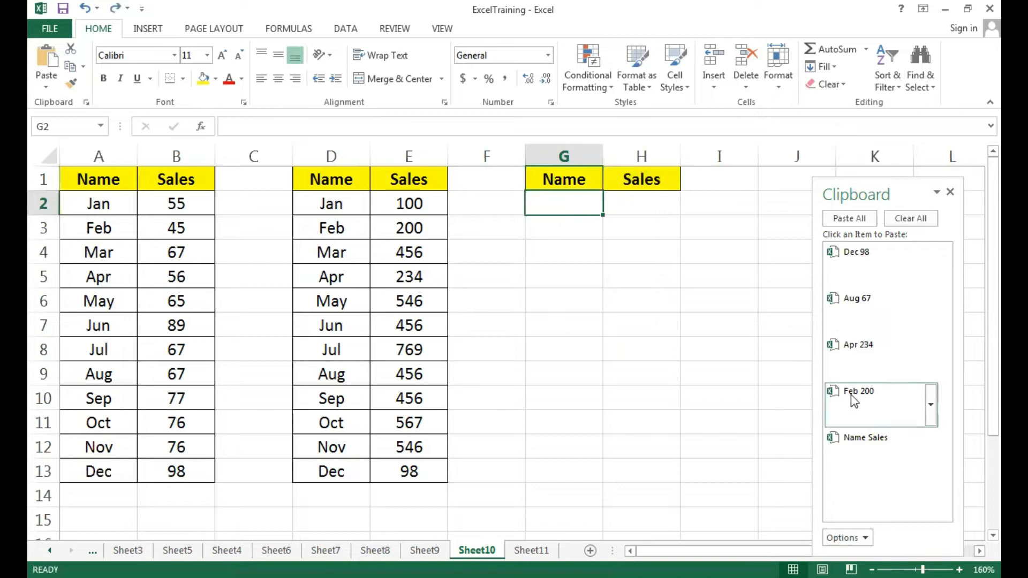
{"action": "left_click", "coordinate": [862, 407]}
Paste the collected Apr, Aug and Dec items at G3, G4 and G5, and close the Clipboard pane
{"action": "left_click", "coordinate": [552, 224]}
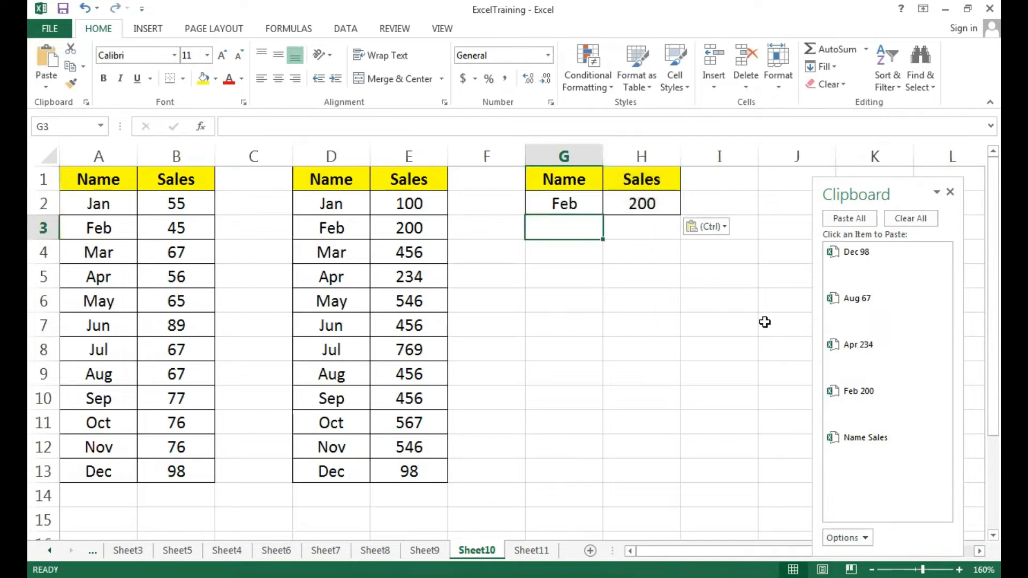
{"action": "left_click", "coordinate": [853, 356]}
{"action": "left_click", "coordinate": [569, 255]}
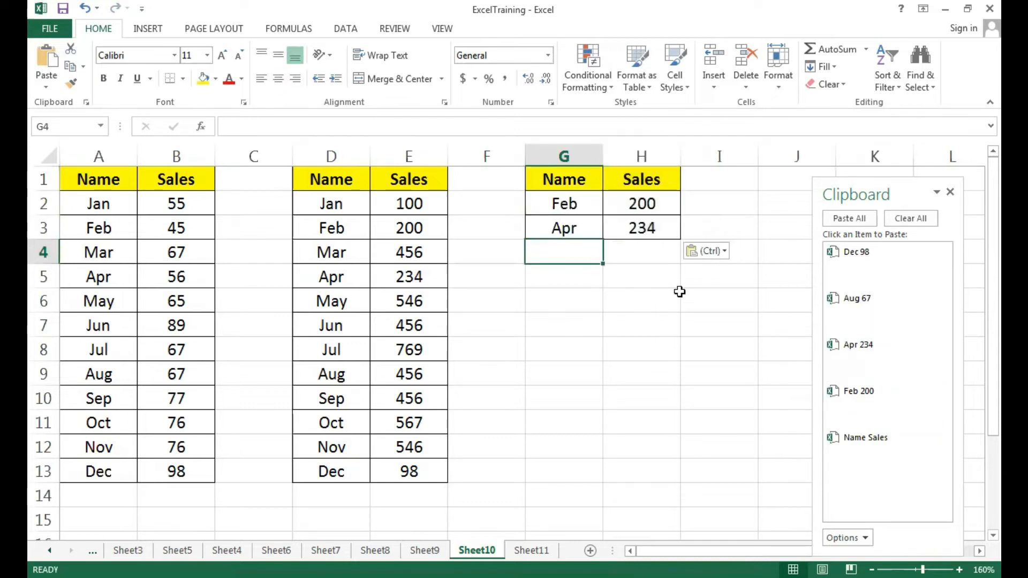
{"action": "left_click", "coordinate": [851, 303]}
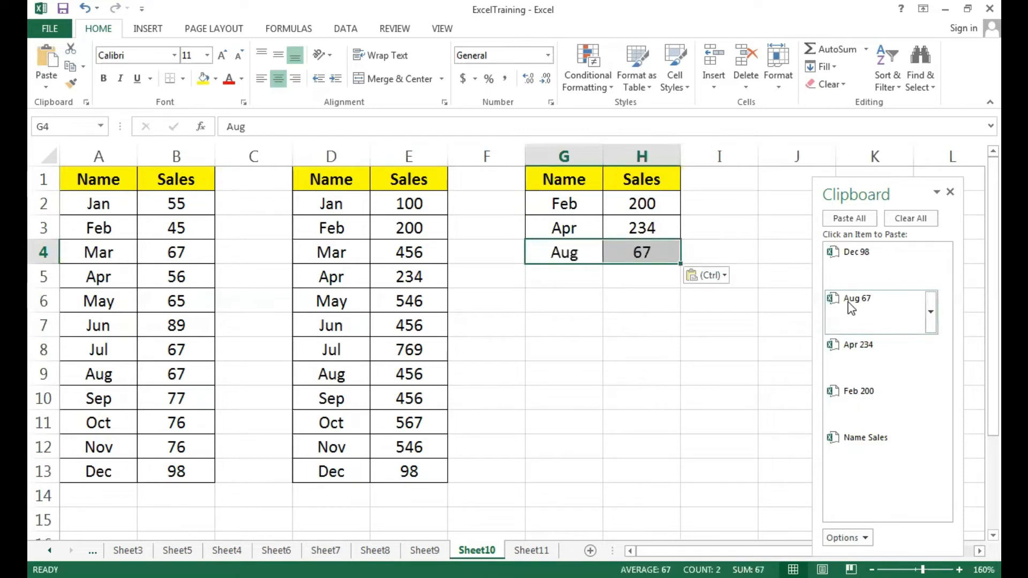
{"action": "left_click", "coordinate": [562, 282]}
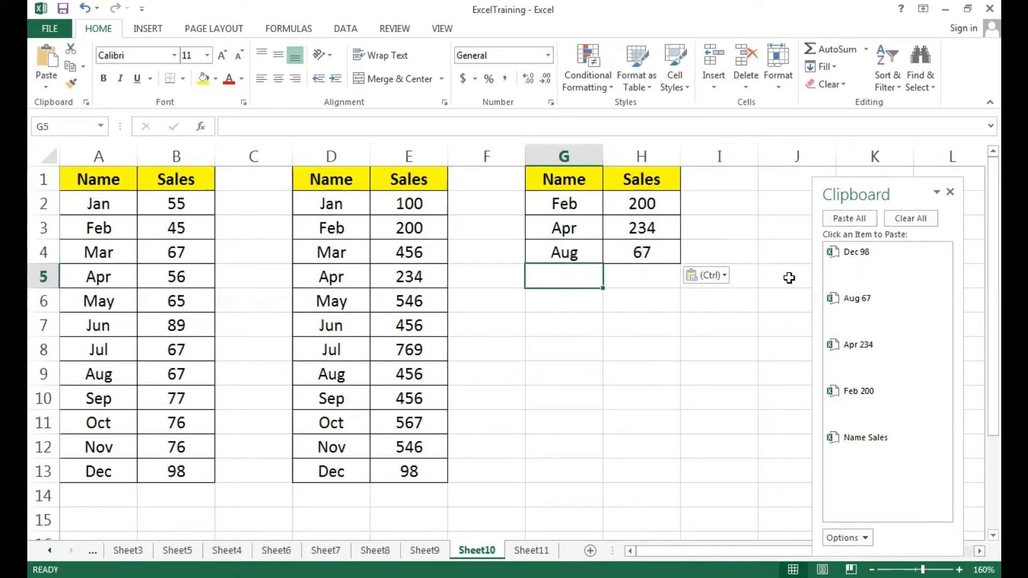
{"action": "left_click", "coordinate": [845, 256]}
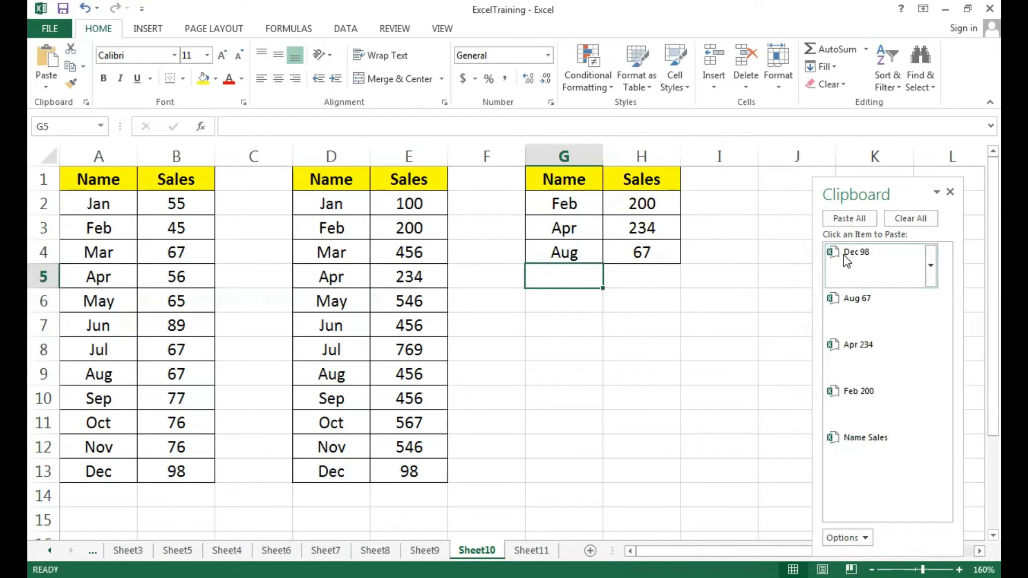
{"action": "left_click", "coordinate": [871, 258]}
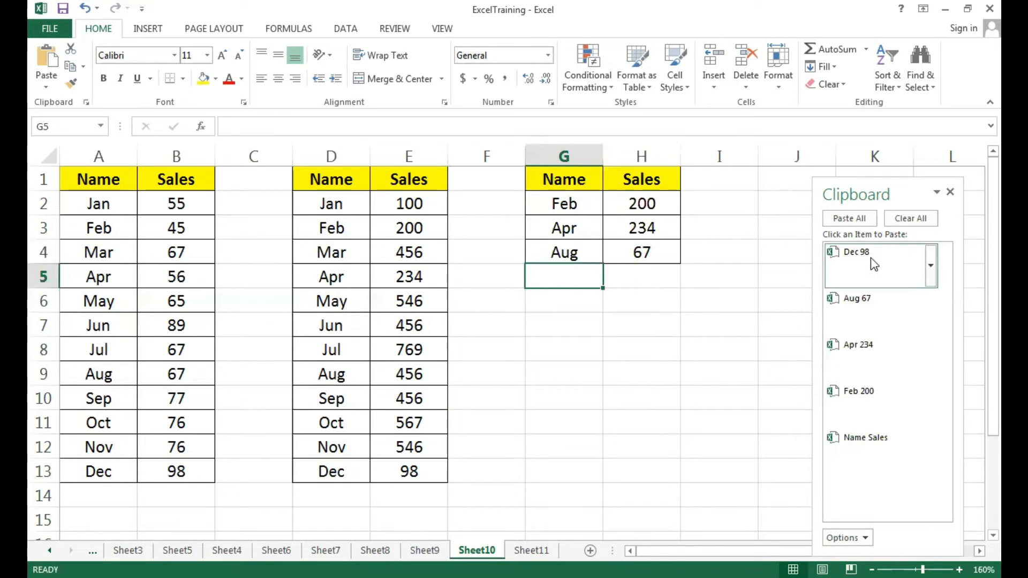
{"action": "left_click", "coordinate": [611, 376]}
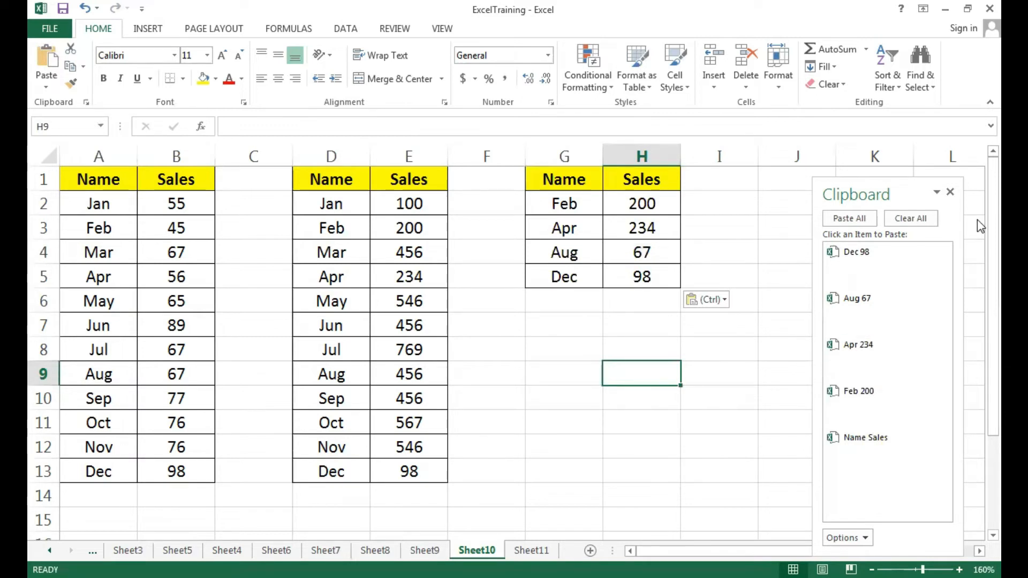
{"action": "left_click", "coordinate": [950, 192]}
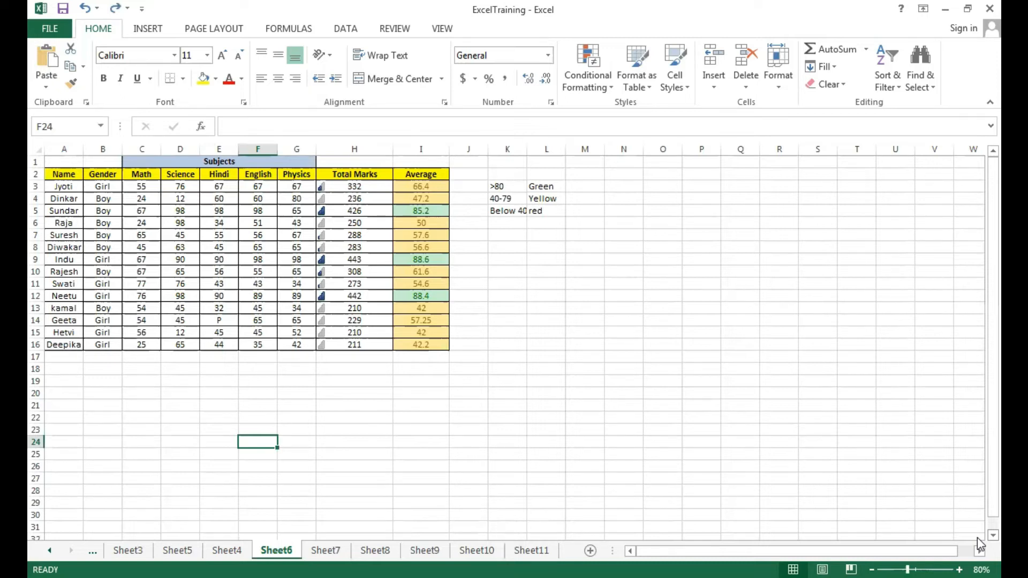
Switch the Sheet6 marks table between results and formulas to examine the Total Marks and Average formulas
{"action": "key", "text": "ctrl+grave"}
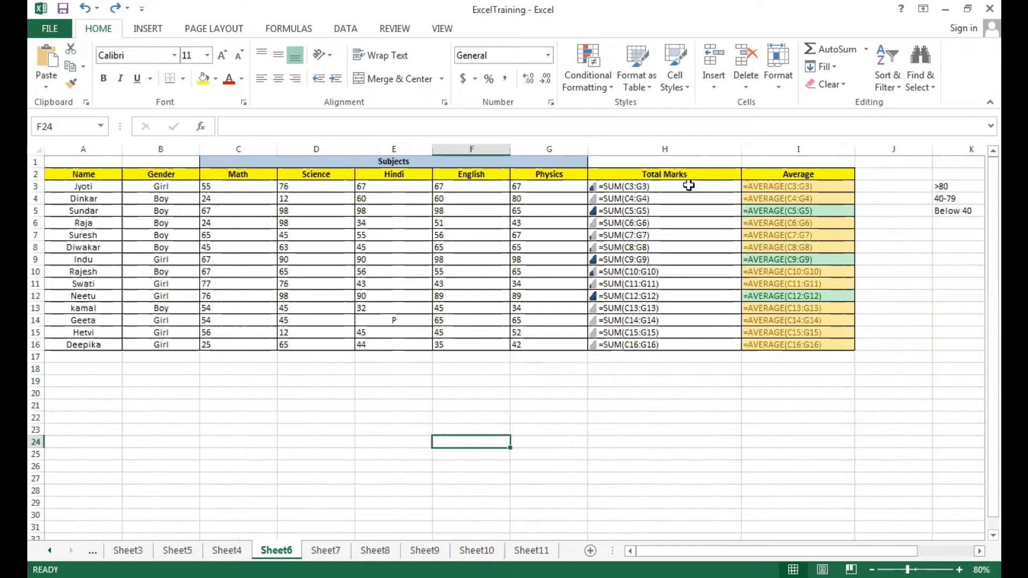
{"action": "key", "text": "ctrl+grave"}
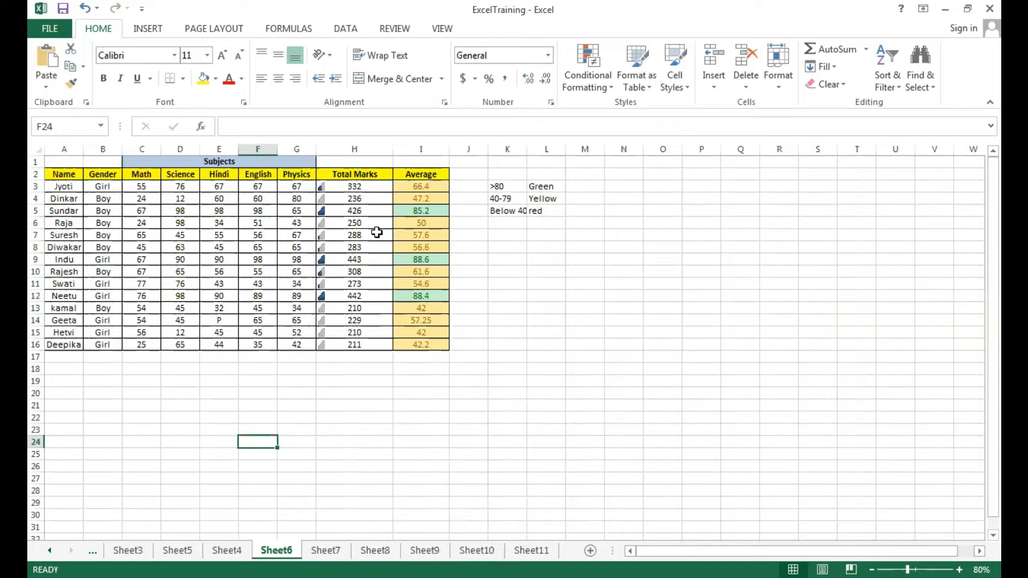
{"action": "key", "text": "ctrl+grave"}
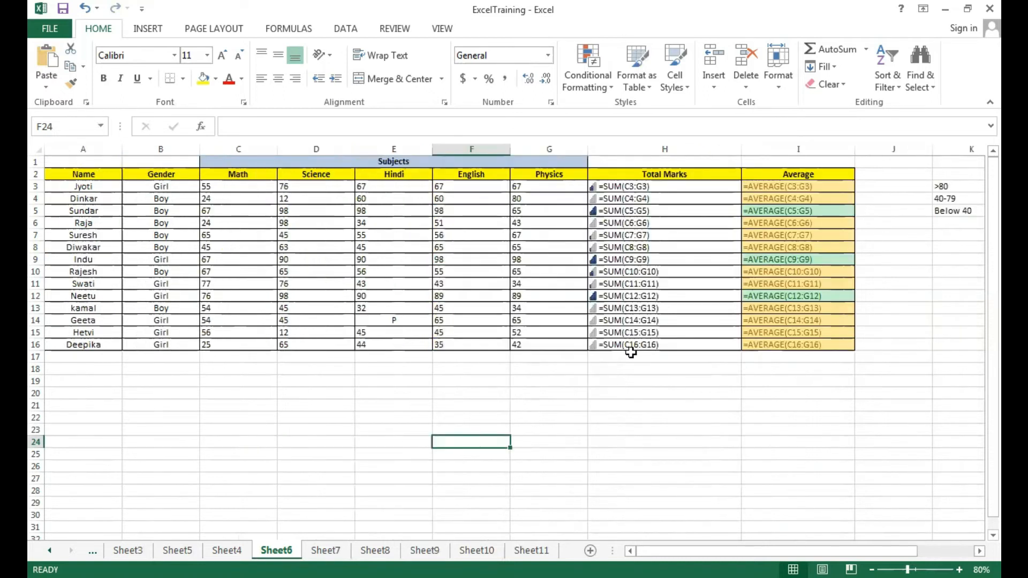
{"action": "left_click", "coordinate": [763, 430]}
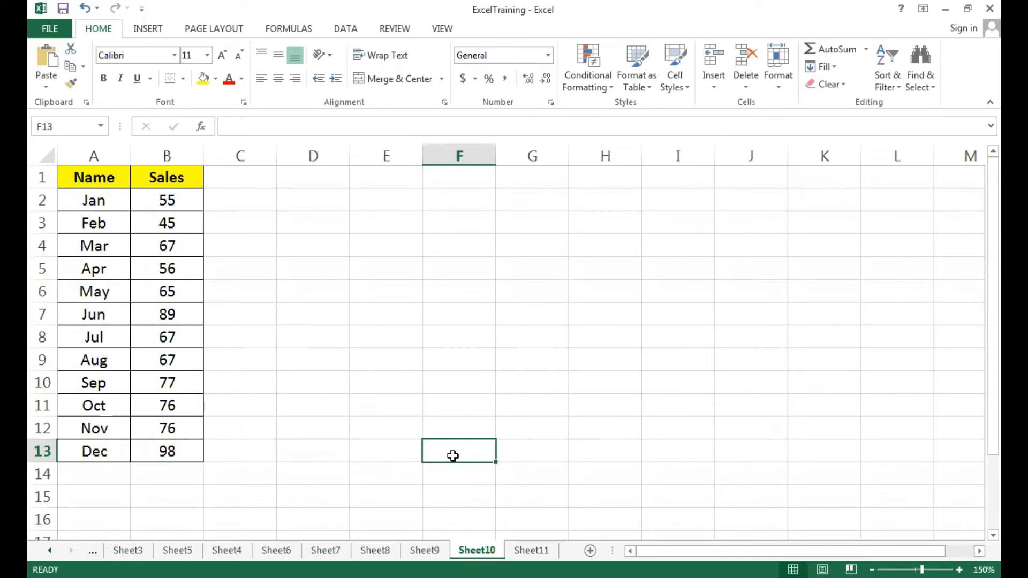
Enter the formula =cell("filename") in cell D11 of Sheet10
{"action": "left_click", "coordinate": [395, 325]}
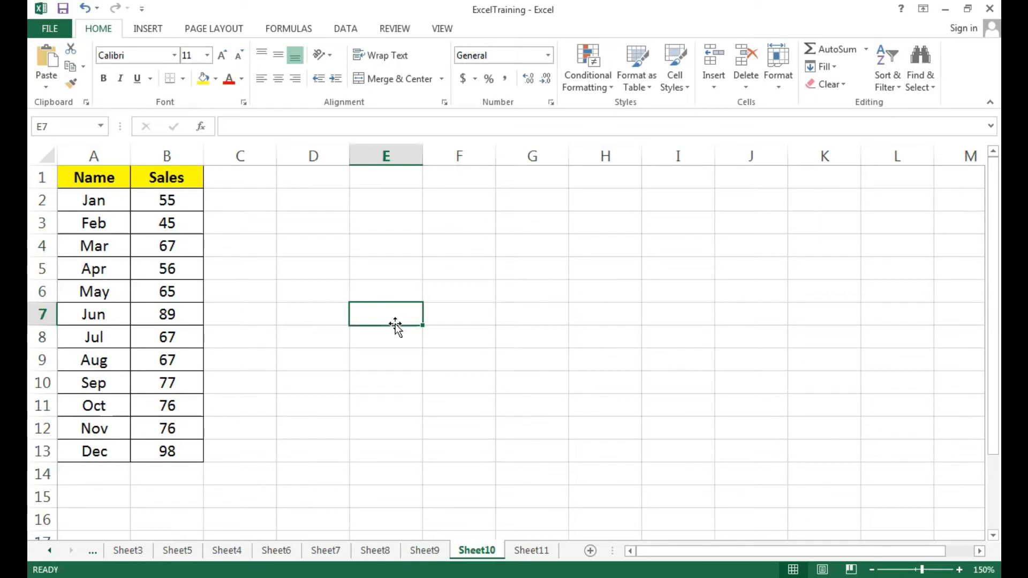
{"action": "left_click", "coordinate": [292, 409]}
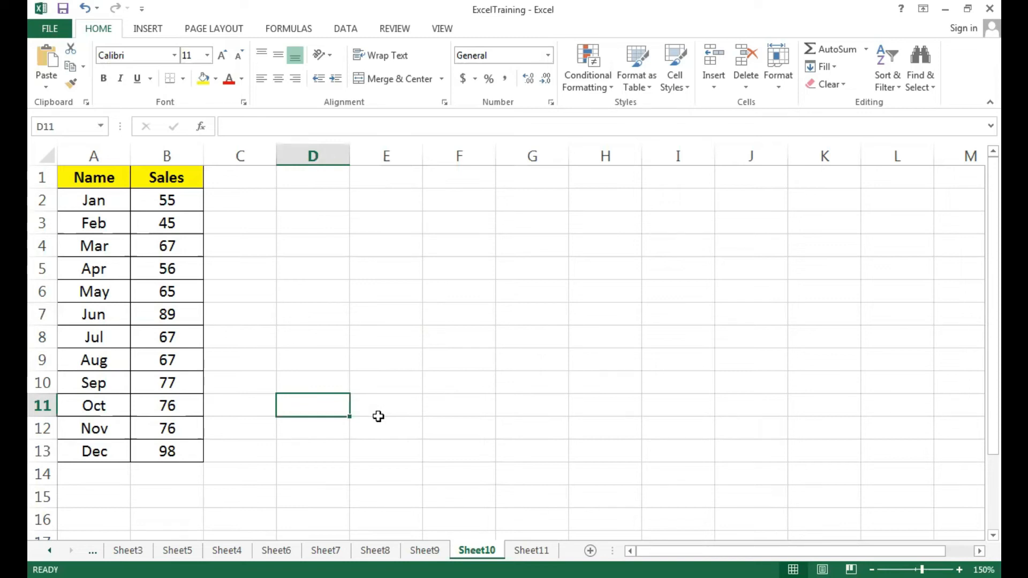
{"action": "type", "text": "="}
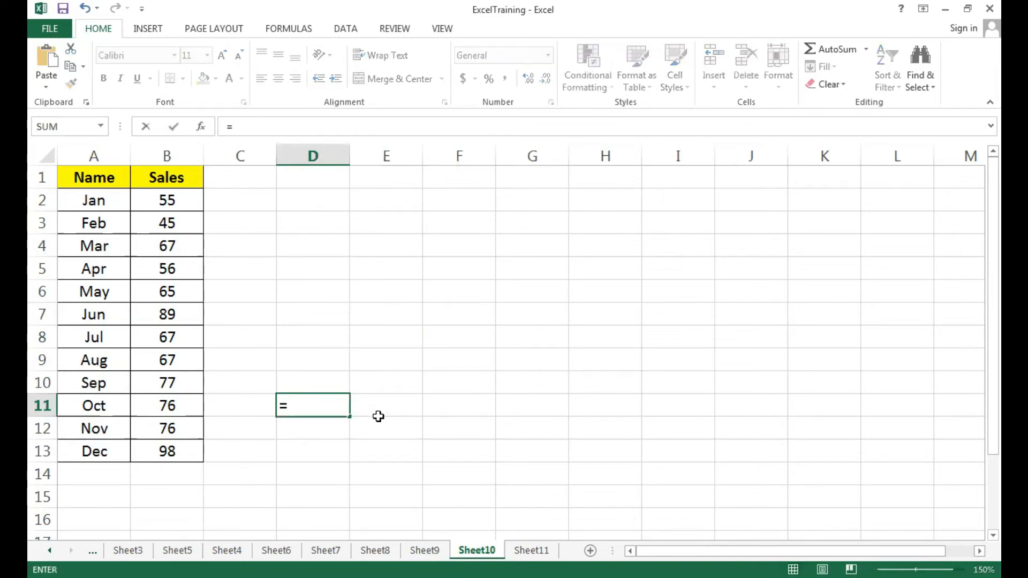
{"action": "type", "text": "cell"}
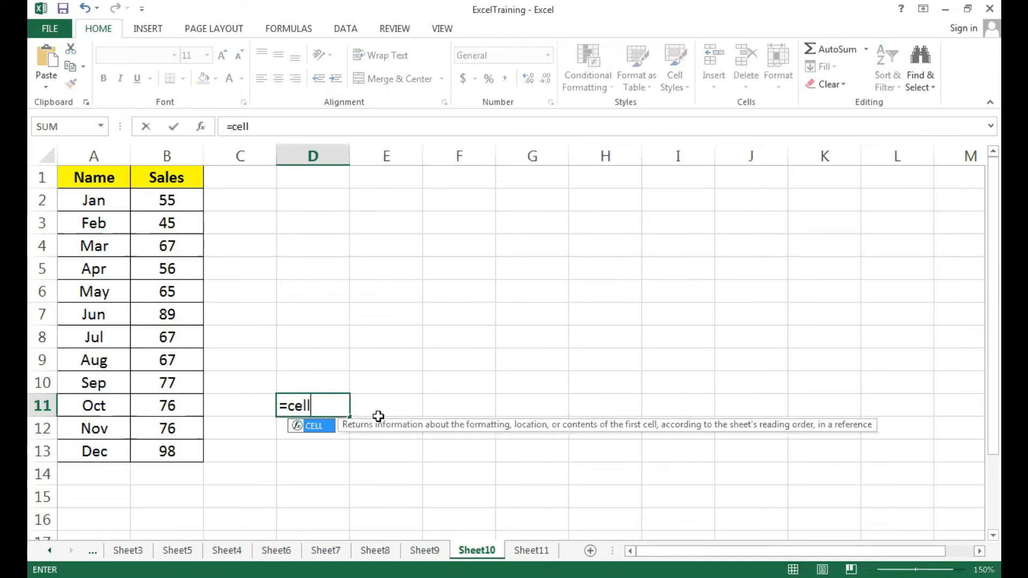
{"action": "type", "text": "("}
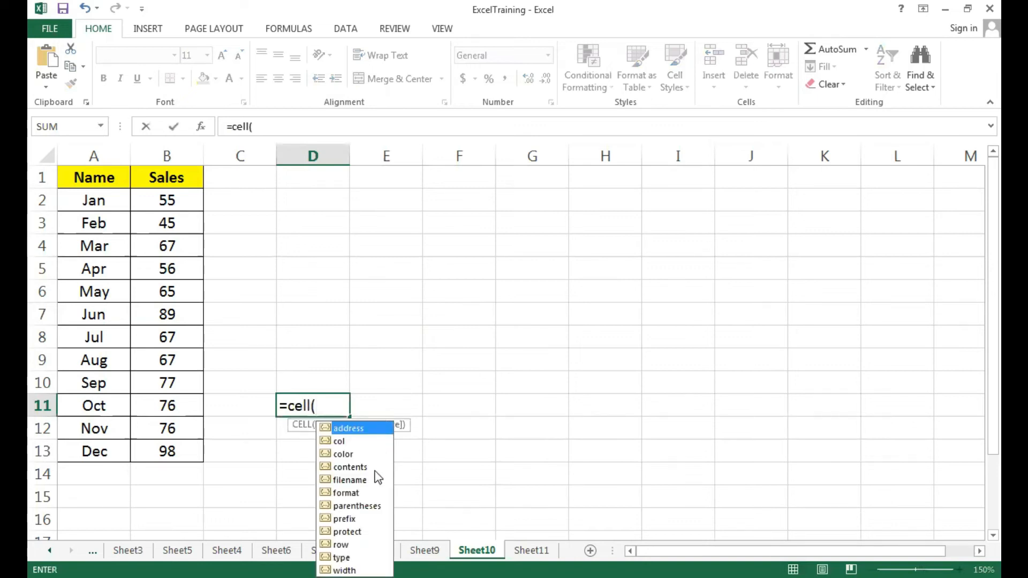
{"action": "left_click", "coordinate": [349, 485]}
{"action": "key", "text": "Tab"}
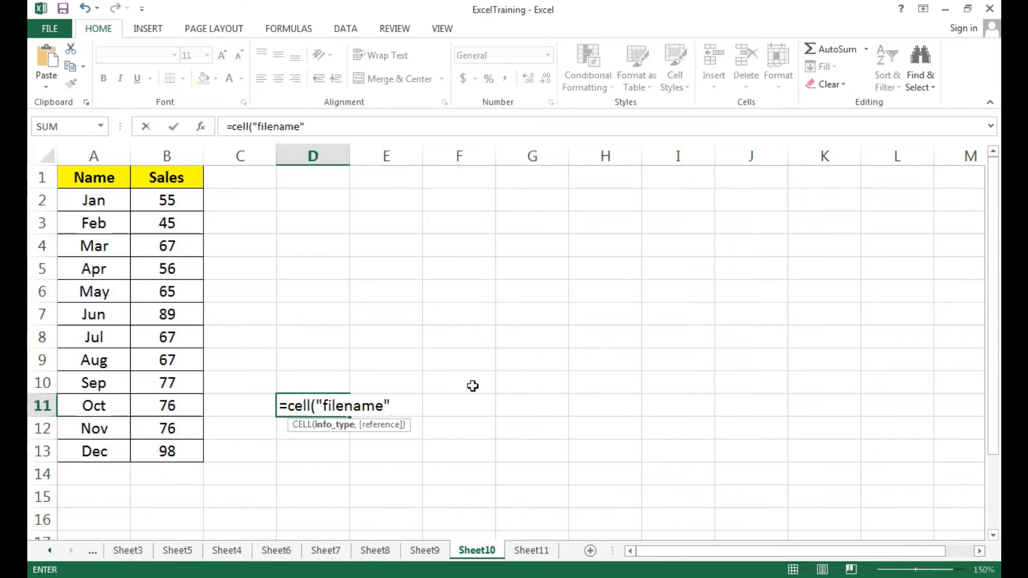
{"action": "type", "text": ")"}
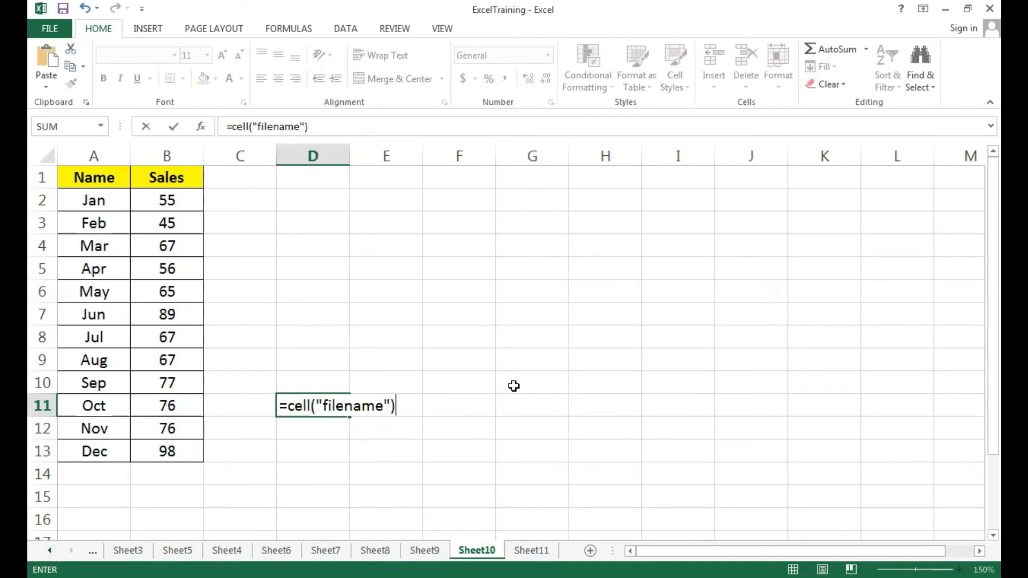
{"action": "key", "text": "Return"}
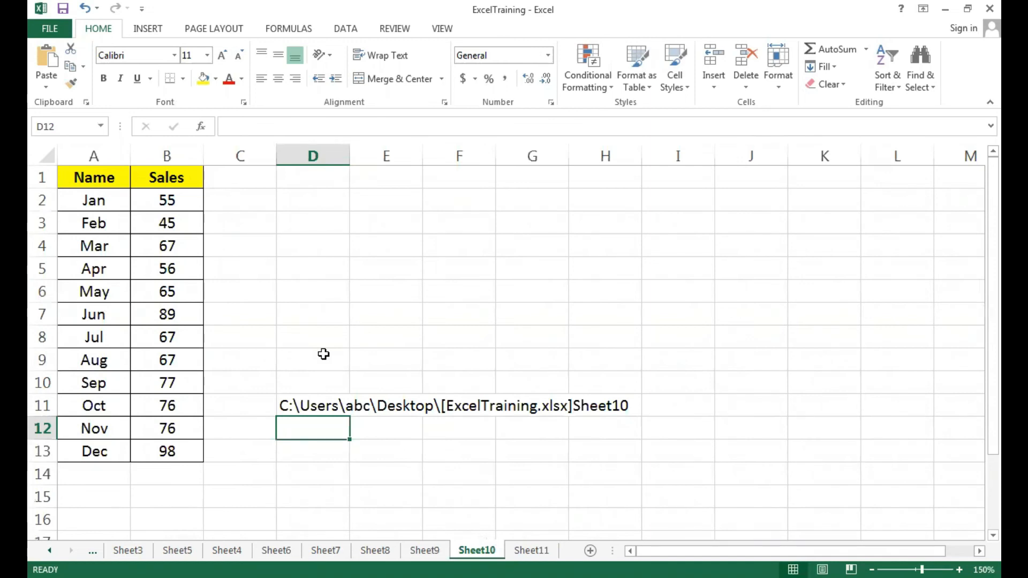
Copy the name list in A1:A9 of Sheet11 to B1 and autofit column B's width
{"action": "left_click", "coordinate": [531, 549]}
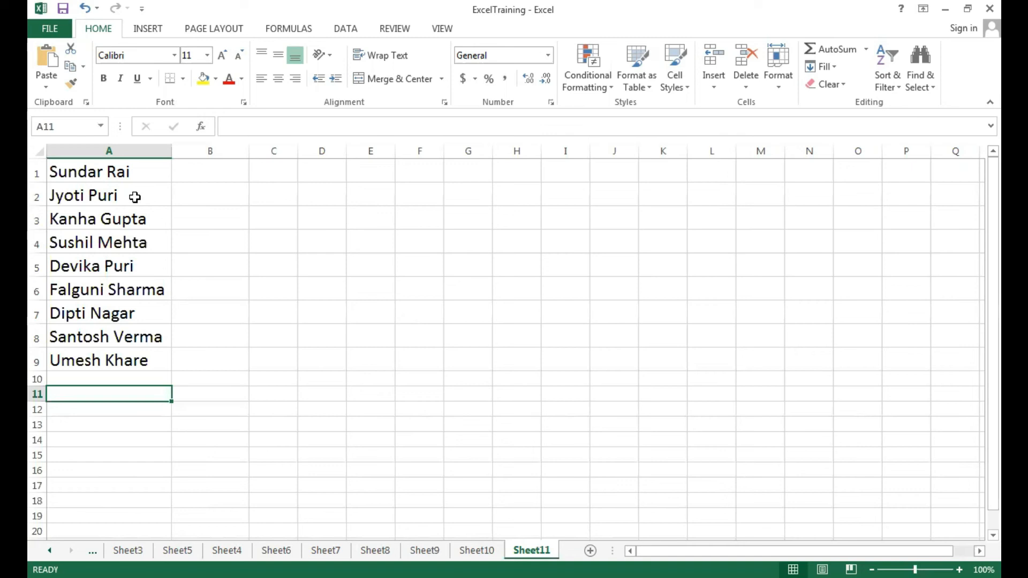
{"action": "left_click", "coordinate": [181, 235]}
{"action": "left_click_drag", "start_coordinate": [88, 172], "coordinate": [94, 363]}
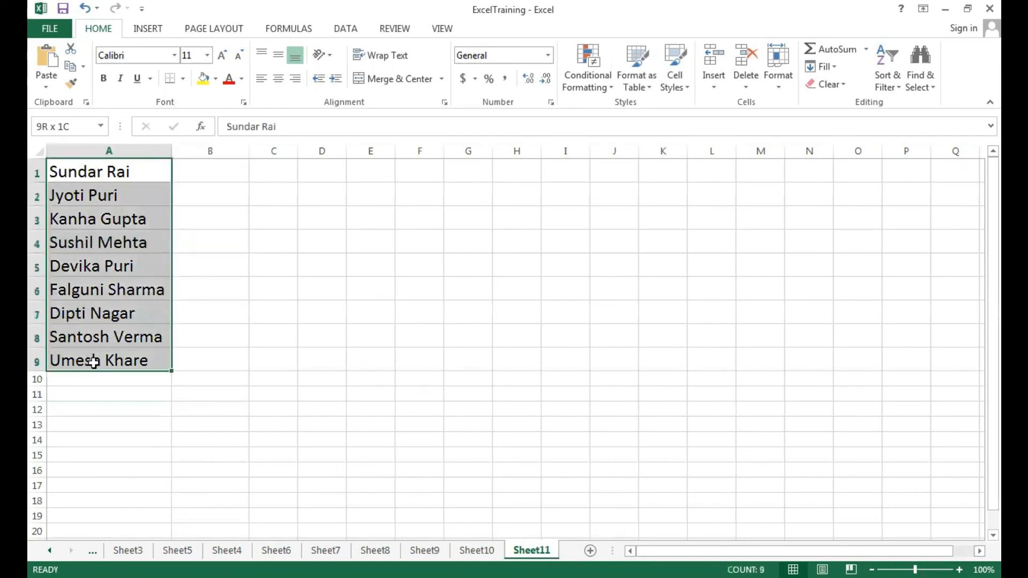
{"action": "key", "text": "ctrl+c"}
{"action": "left_click", "coordinate": [225, 175]}
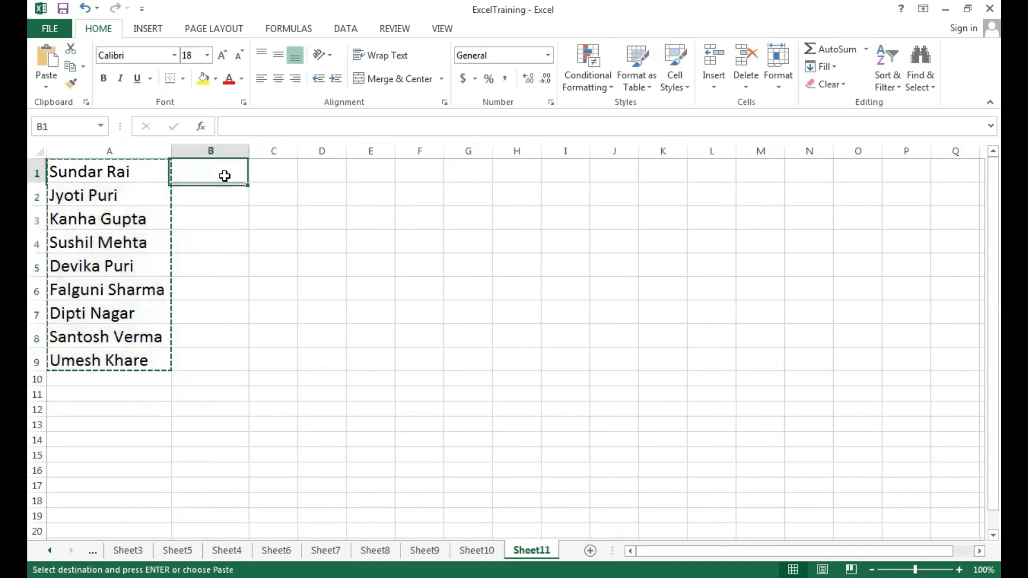
{"action": "key", "text": "ctrl+v"}
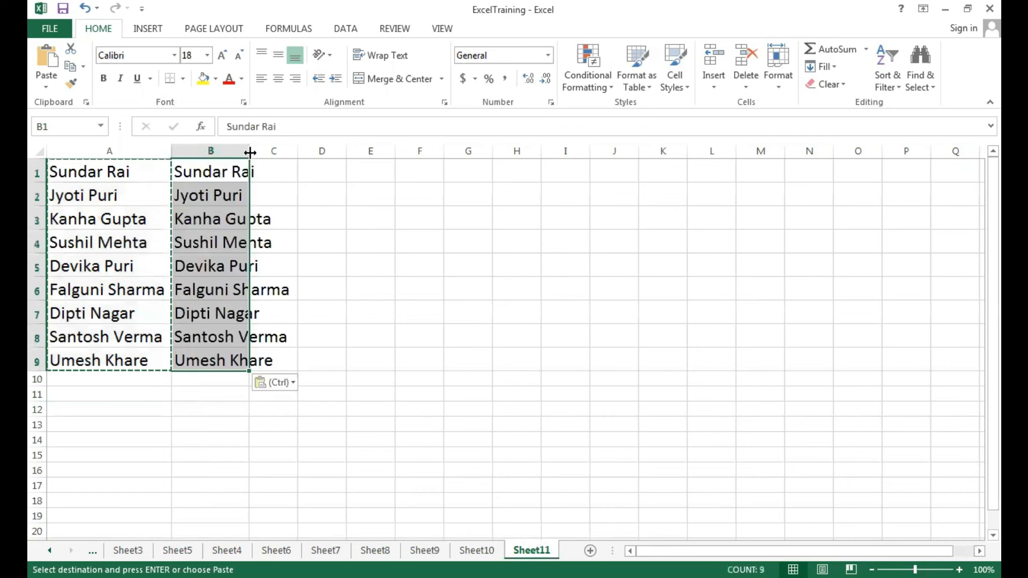
{"action": "double_click", "coordinate": [250, 152]}
{"action": "left_click", "coordinate": [420, 293]}
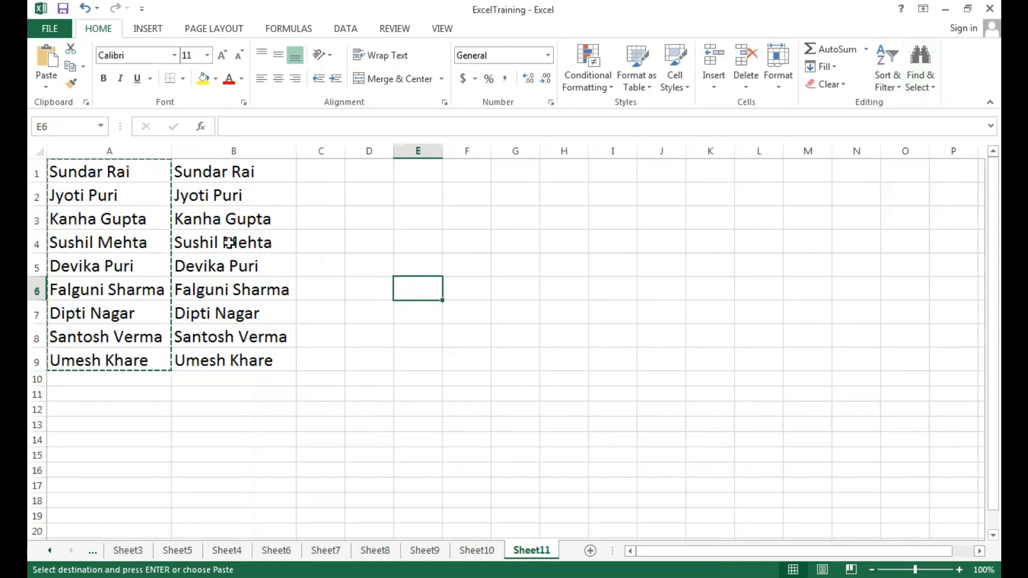
Strip the surnames from A1:A9 by replacing all matches of a space followed by an asterisk (" *") with nothing
{"action": "double_click", "coordinate": [223, 242]}
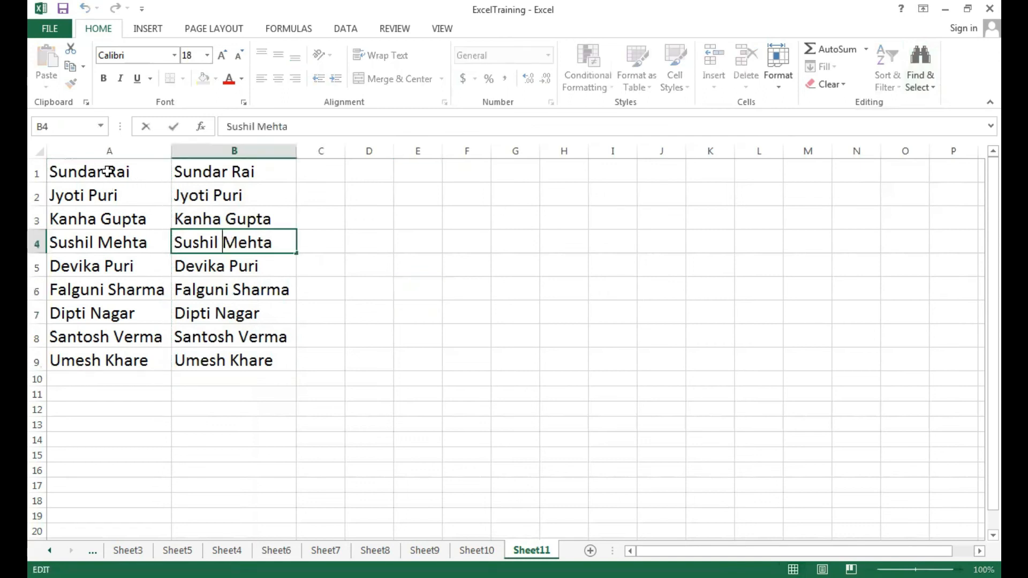
{"action": "left_click", "coordinate": [108, 172]}
{"action": "left_click_drag", "start_coordinate": [106, 227], "coordinate": [107, 356]}
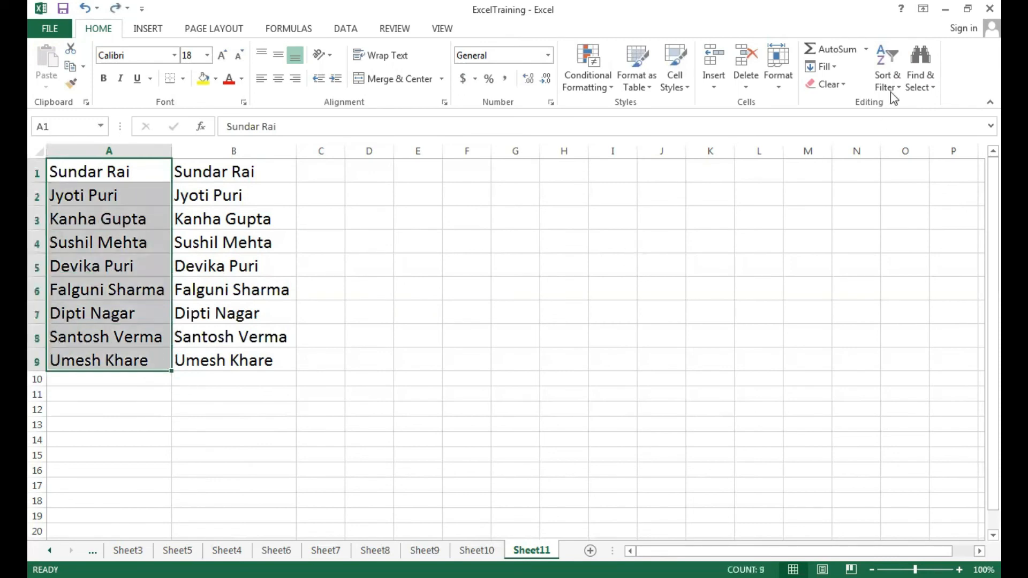
{"action": "left_click", "coordinate": [929, 91]}
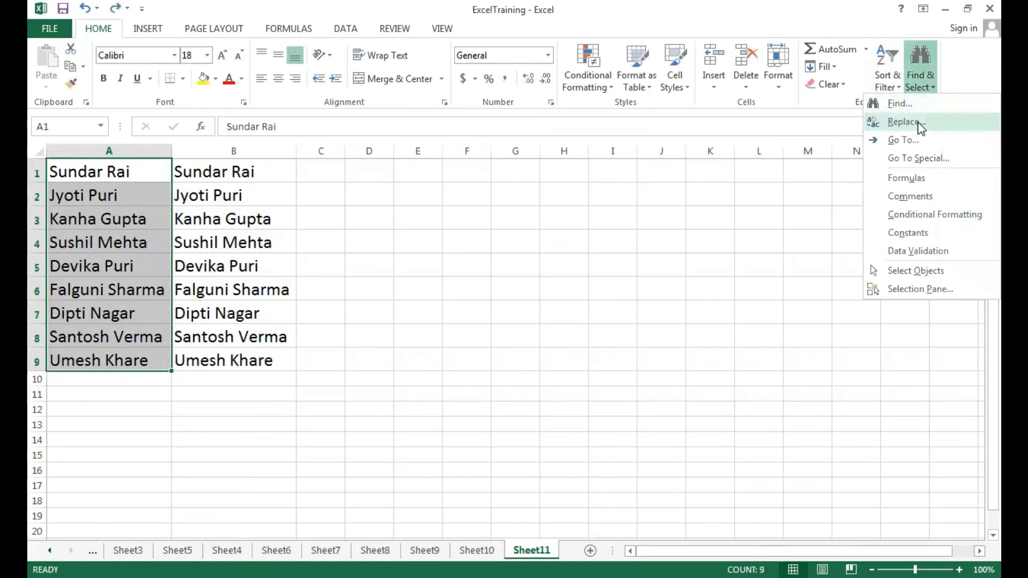
{"action": "left_click_drag", "start_coordinate": [568, 221], "coordinate": [568, 134]}
{"action": "key", "text": "BackSpace"}
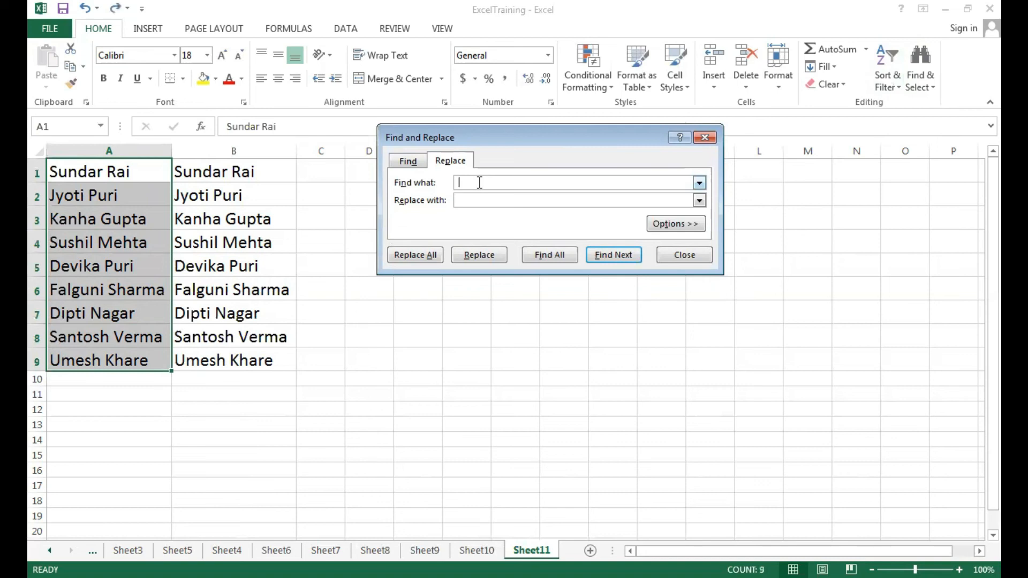
{"action": "type", "text": "*"}
{"action": "left_click", "coordinate": [423, 256]}
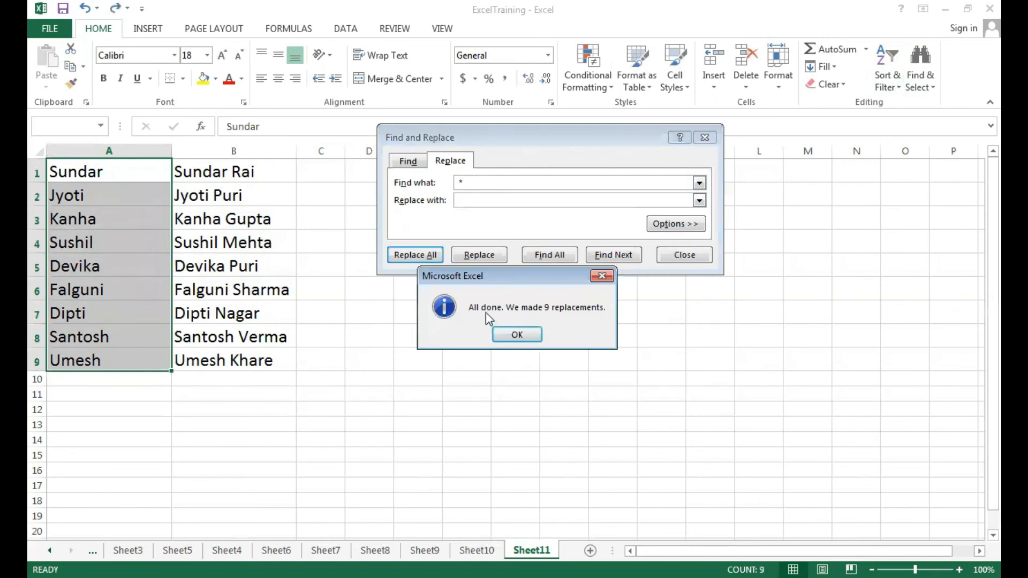
{"action": "left_click", "coordinate": [517, 335]}
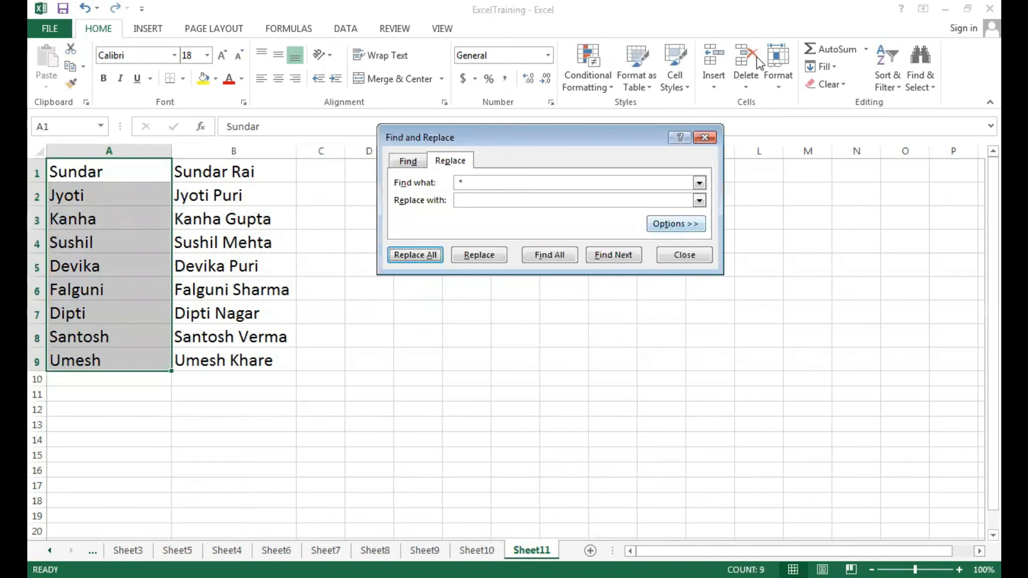
{"action": "left_click", "coordinate": [704, 137]}
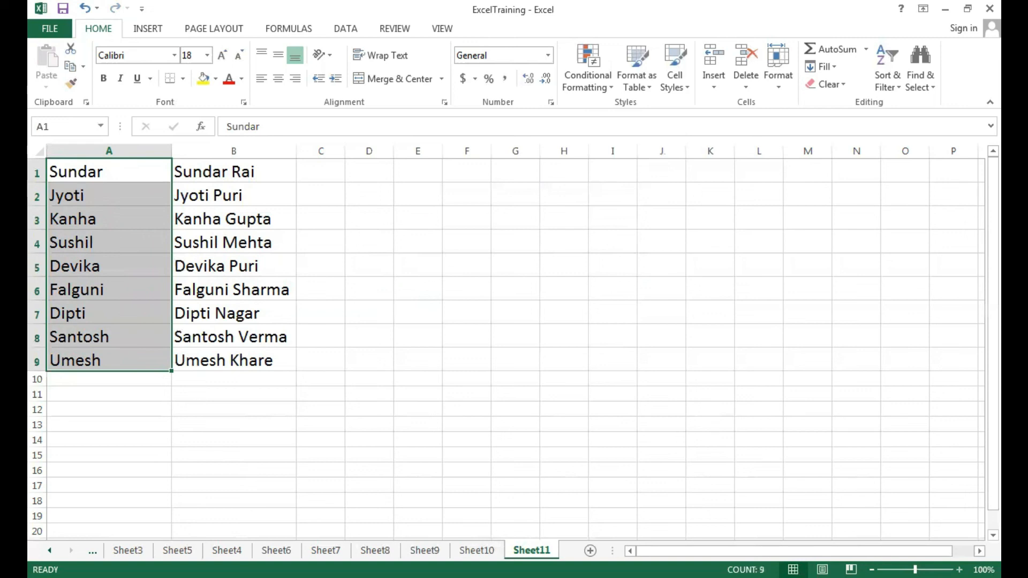
Strip the first names from B1:B9 by replacing all matches of an asterisk followed by a space ("* ") with nothing
{"action": "scroll", "coordinate": [609, 381], "scroll_direction": "up", "scroll_amount": 7}
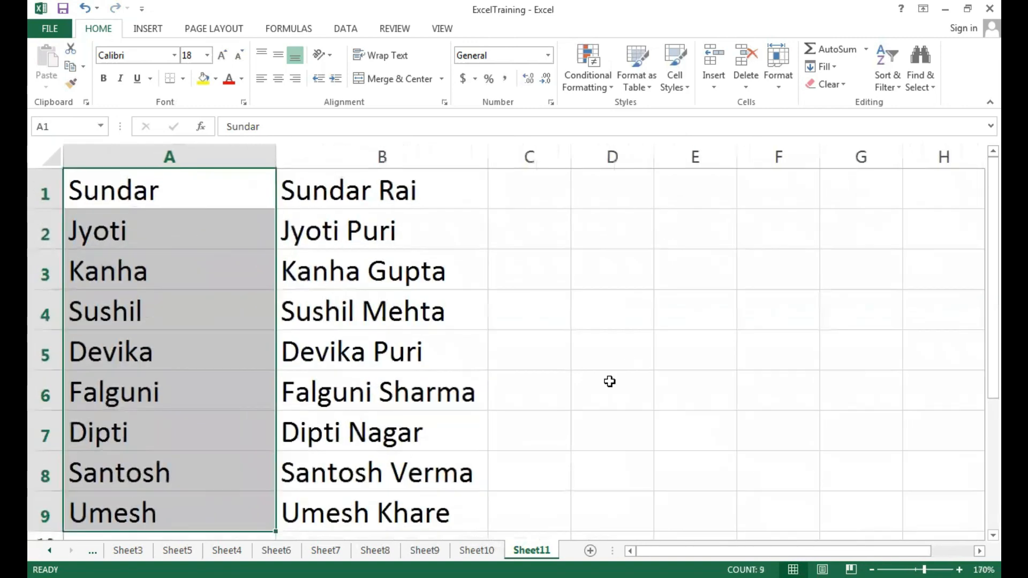
{"action": "left_click", "coordinate": [610, 381]}
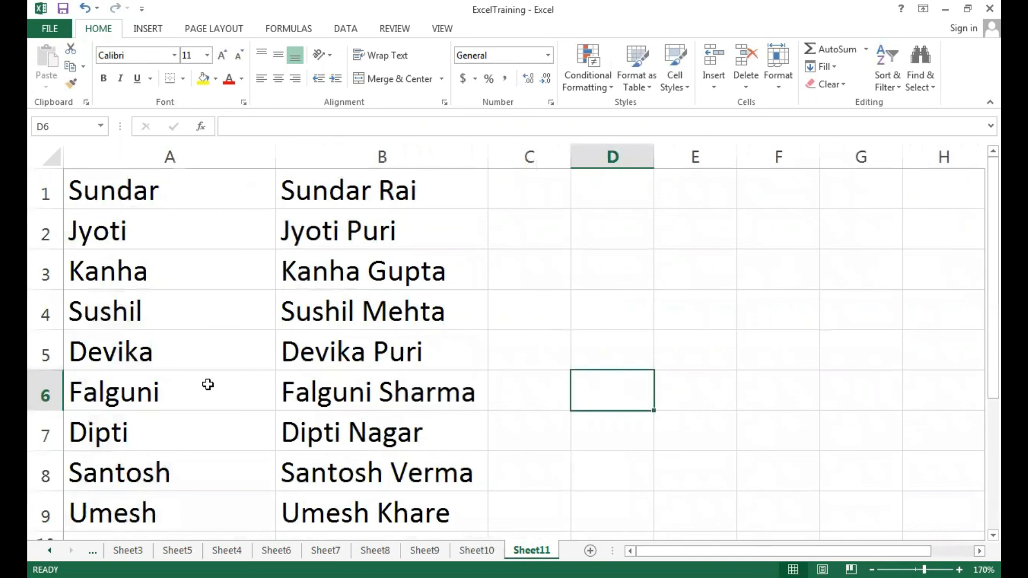
{"action": "left_click", "coordinate": [393, 192]}
{"action": "left_click_drag", "start_coordinate": [392, 191], "coordinate": [361, 515]}
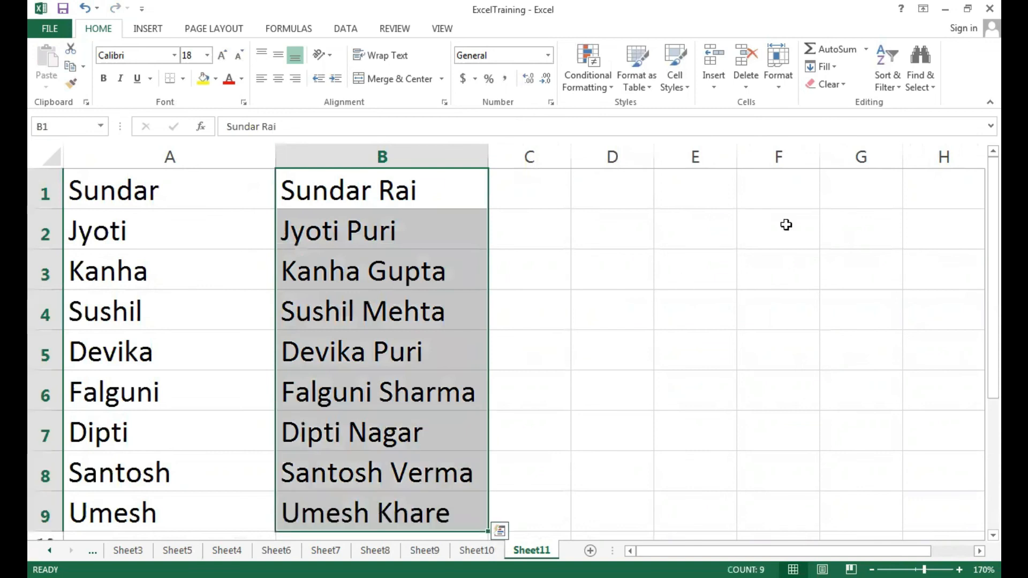
{"action": "left_click", "coordinate": [920, 91]}
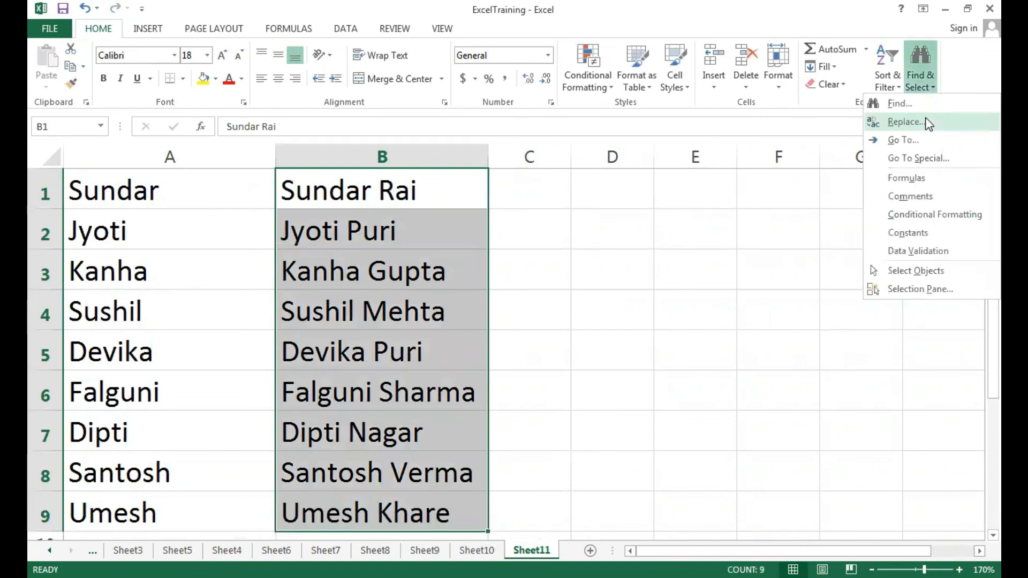
{"action": "left_click", "coordinate": [928, 123]}
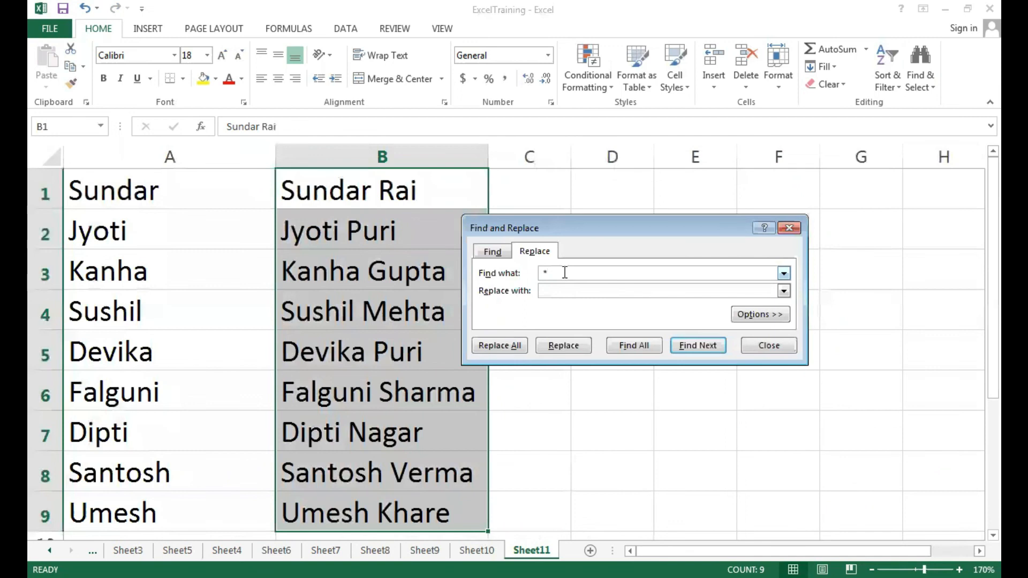
{"action": "key", "text": "BackSpace"}
{"action": "left_click", "coordinate": [500, 346]}
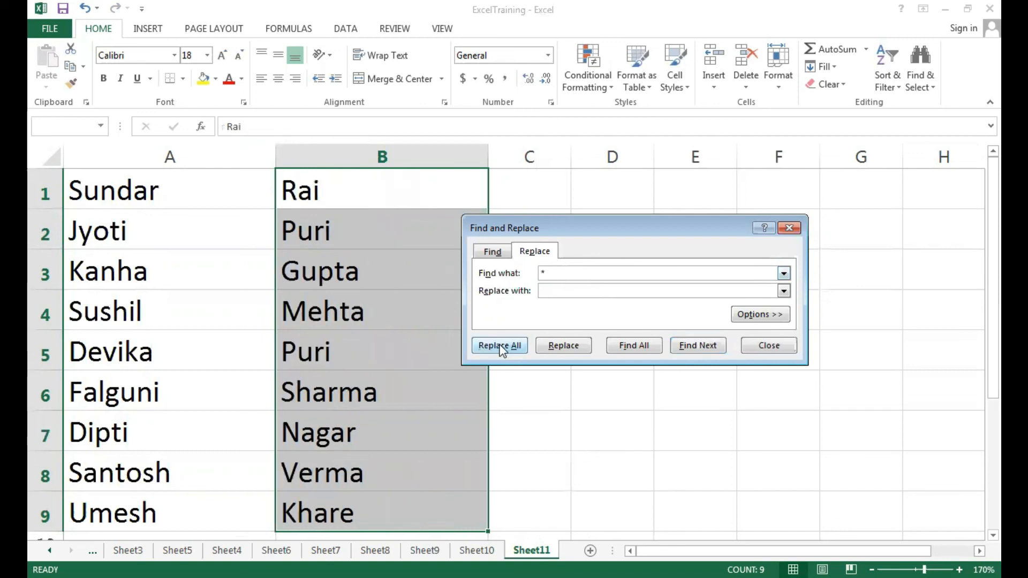
{"action": "left_click", "coordinate": [517, 336]}
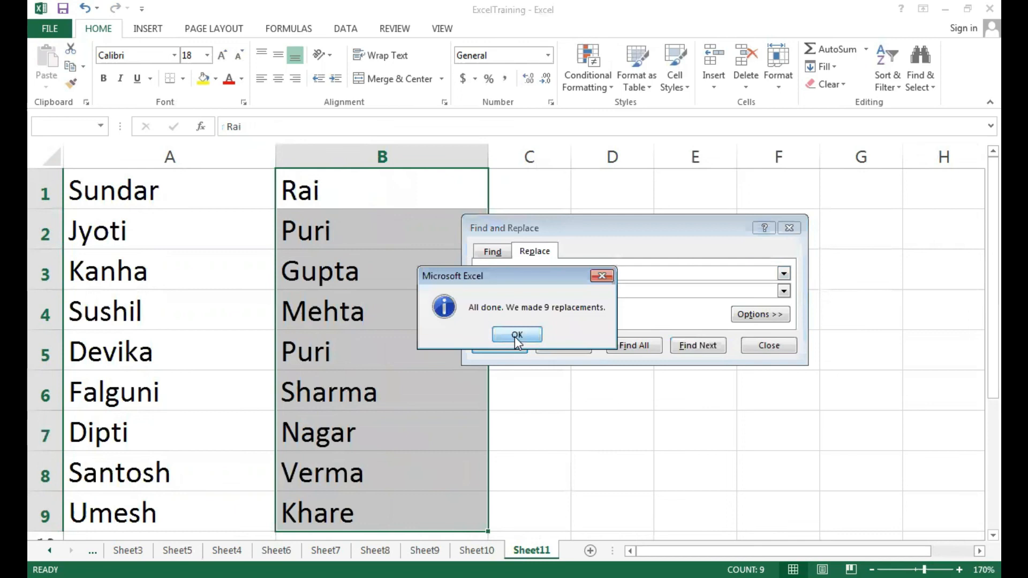
{"action": "left_click", "coordinate": [790, 229]}
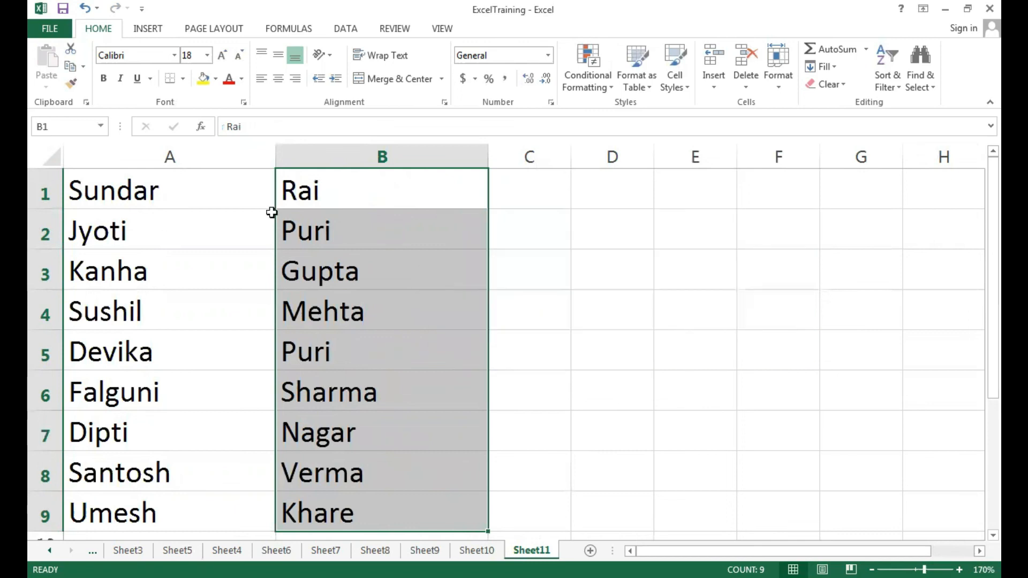